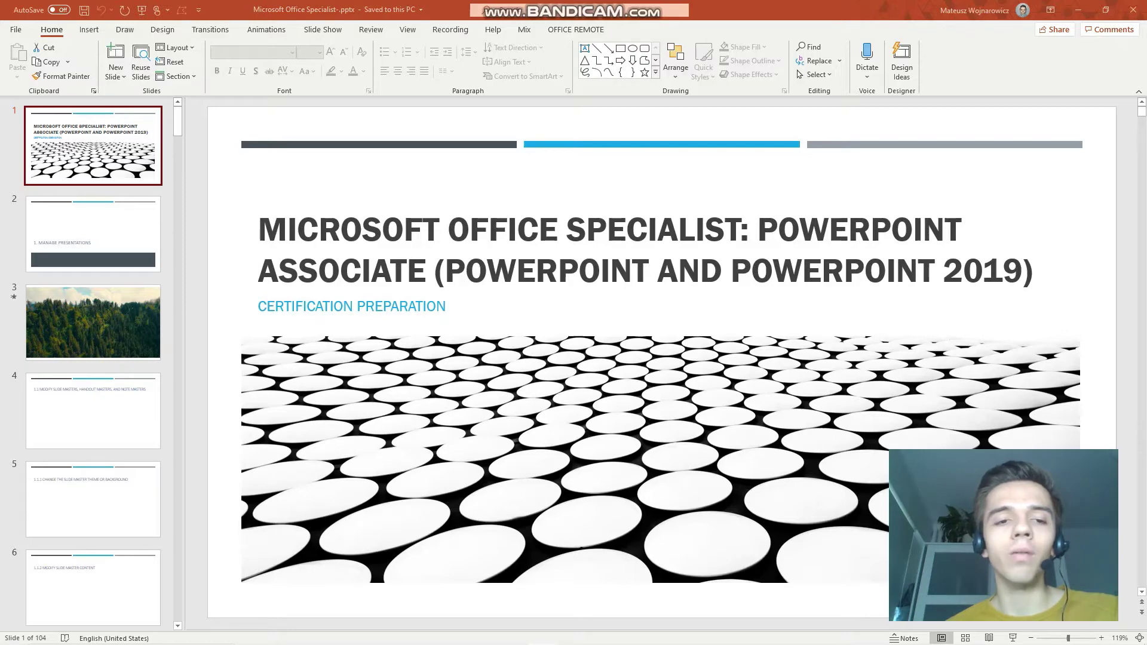
Focus the title slide and scroll the thumbnail pane down toward slide 26.
left_click(723, 125)
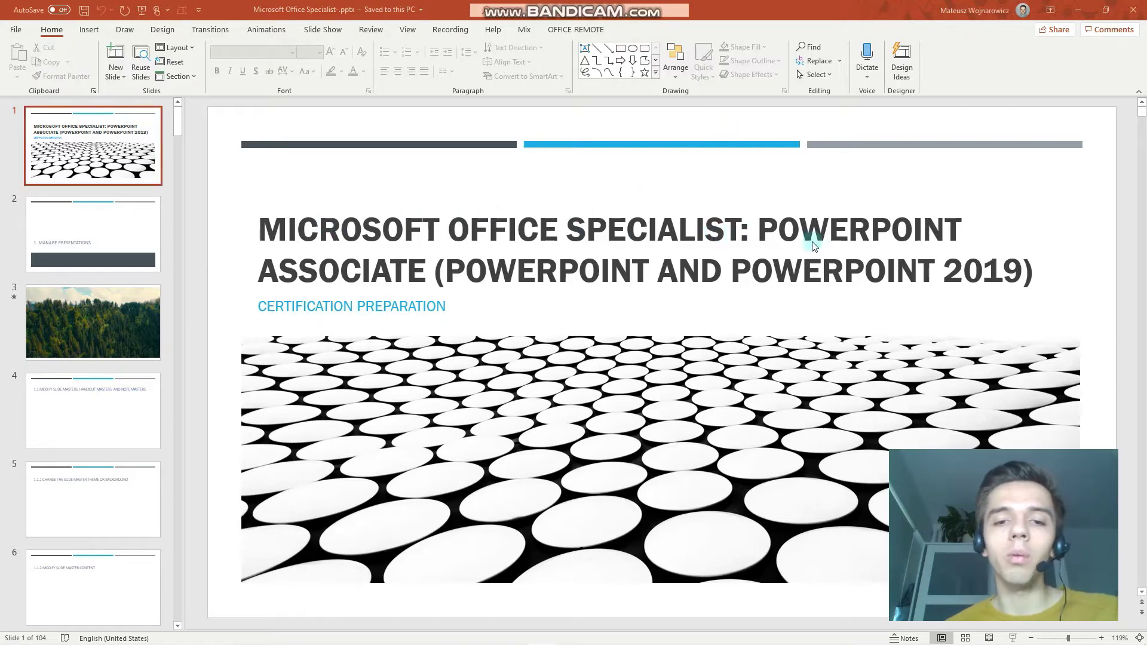
scroll(119, 411, "down", 5)
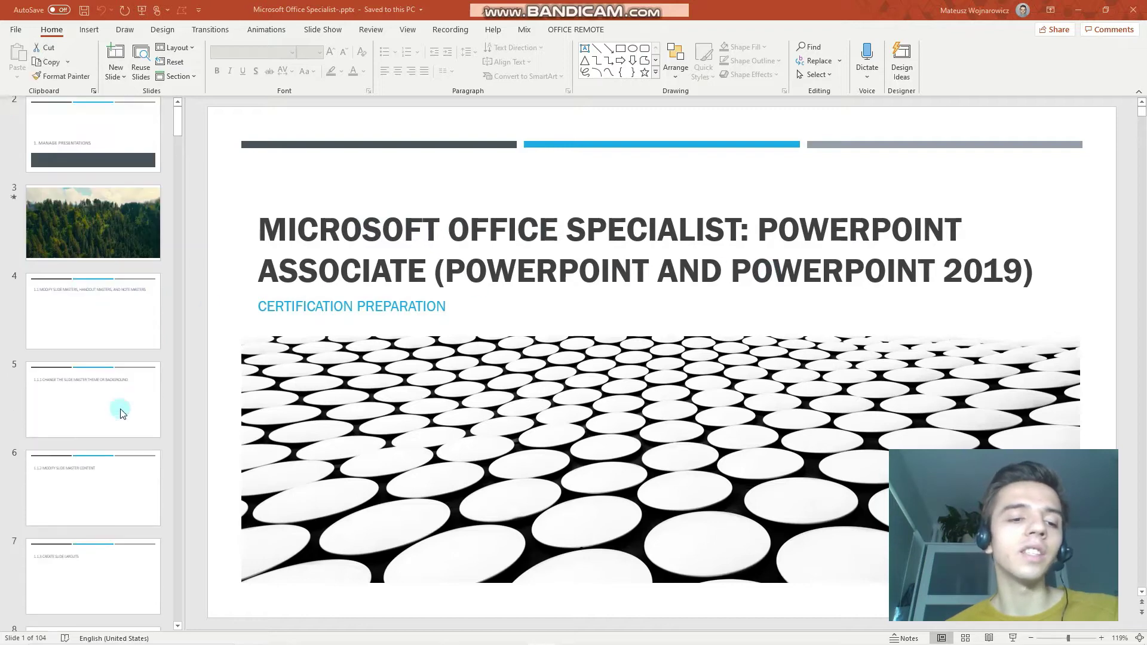
scroll(120, 413, "down", 13)
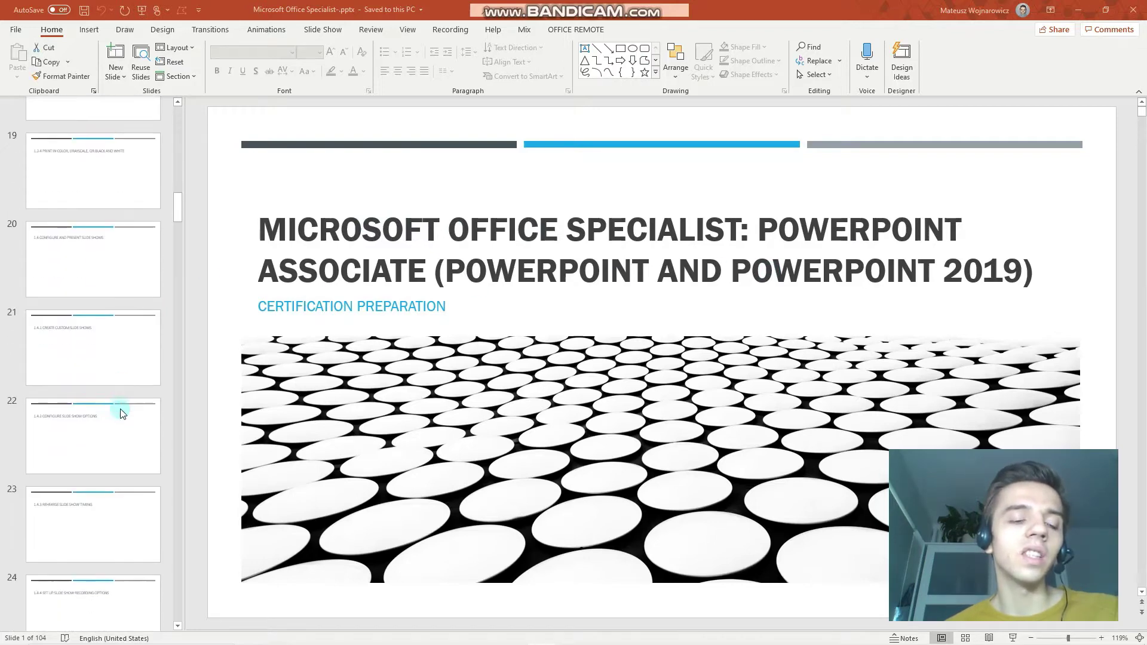
scroll(120, 411, "down", 4)
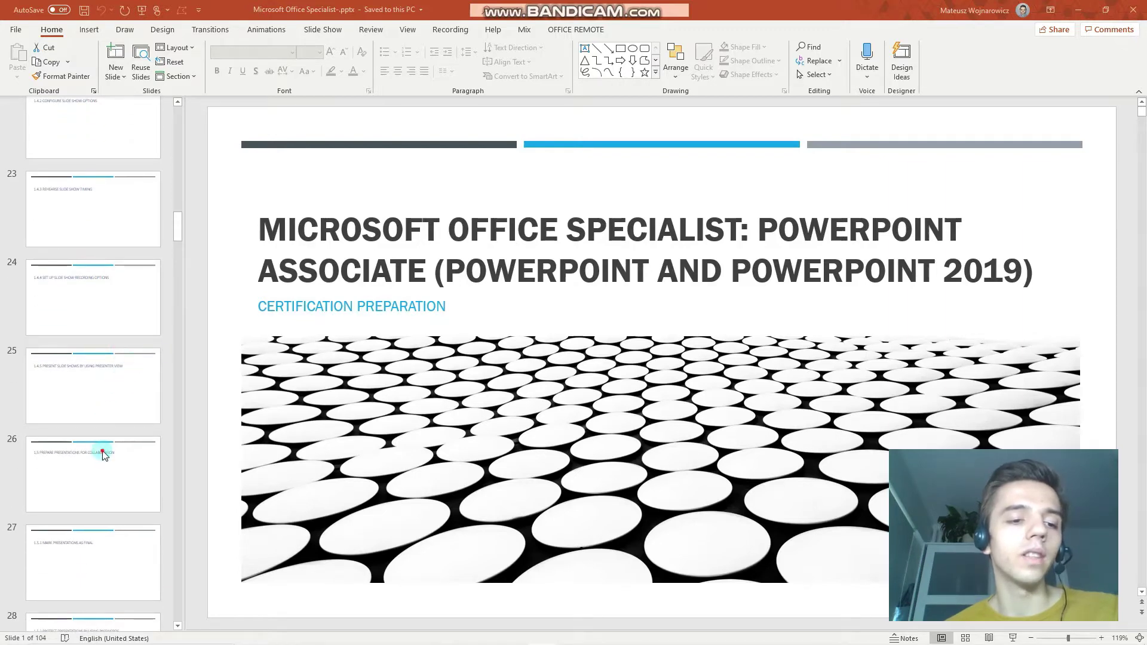
Step through slides 26 to 29: collaboration, marking as final, password protection and inspection.
left_click(108, 456)
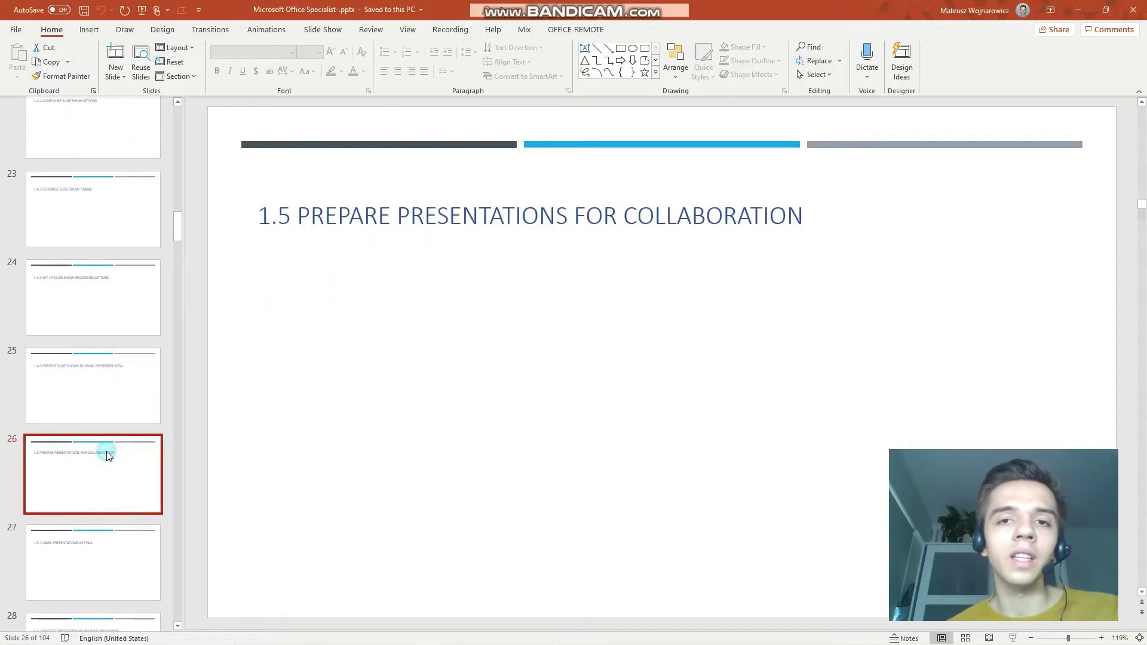
scroll(116, 392, "down", 1)
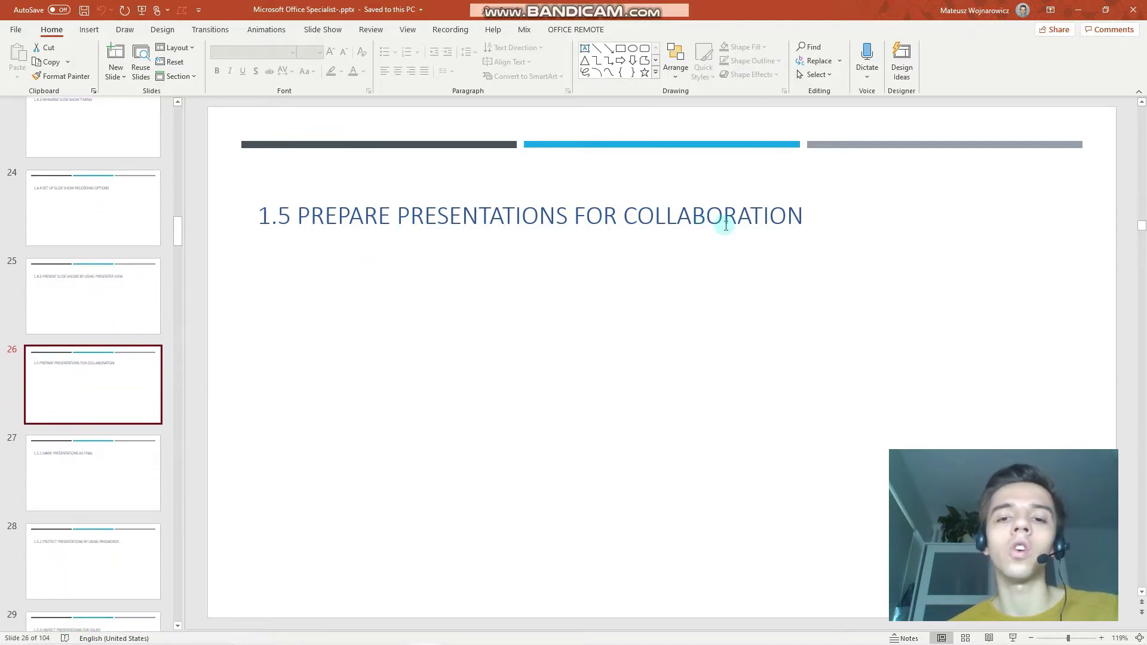
left_click(56, 461)
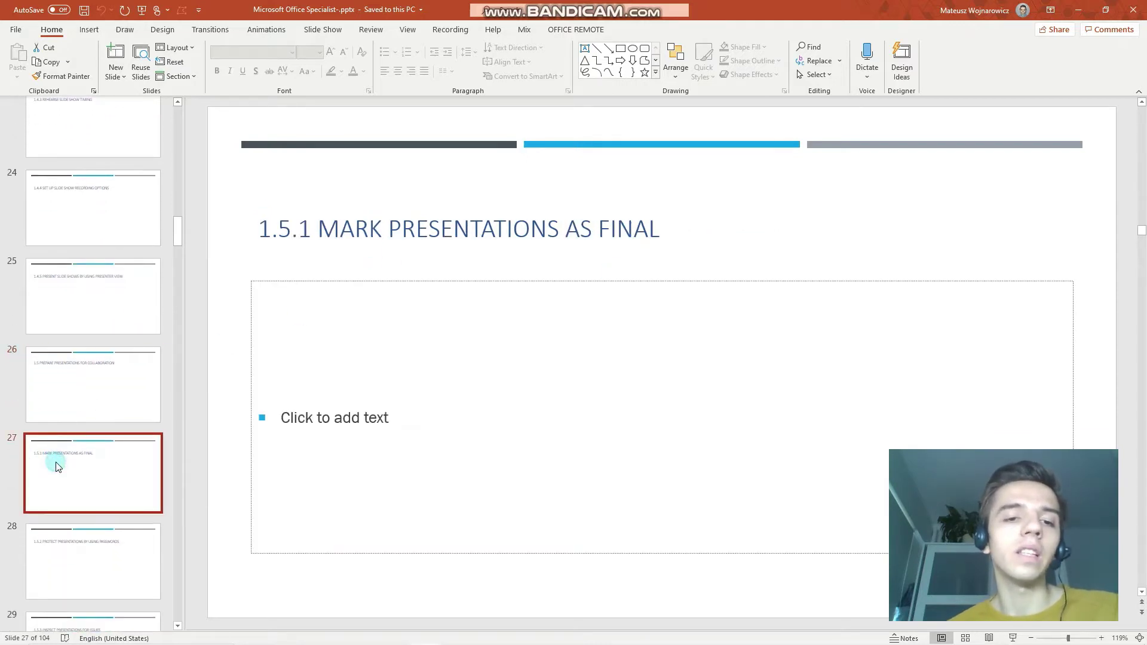
left_click(135, 590)
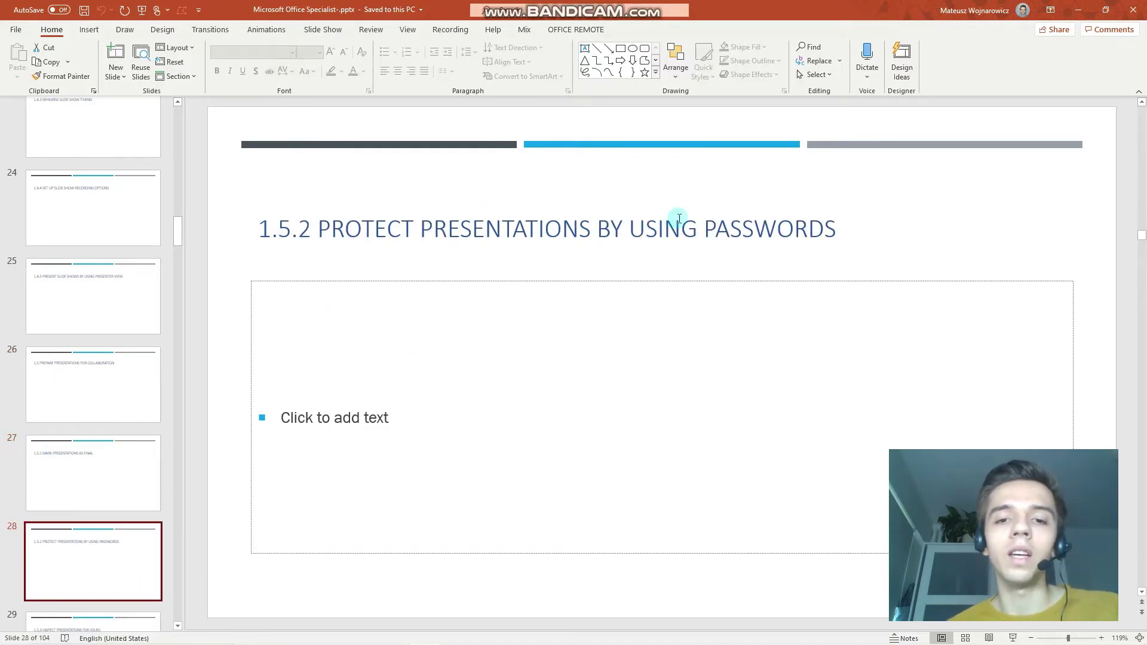
scroll(110, 478, "down", 2)
left_click(113, 521)
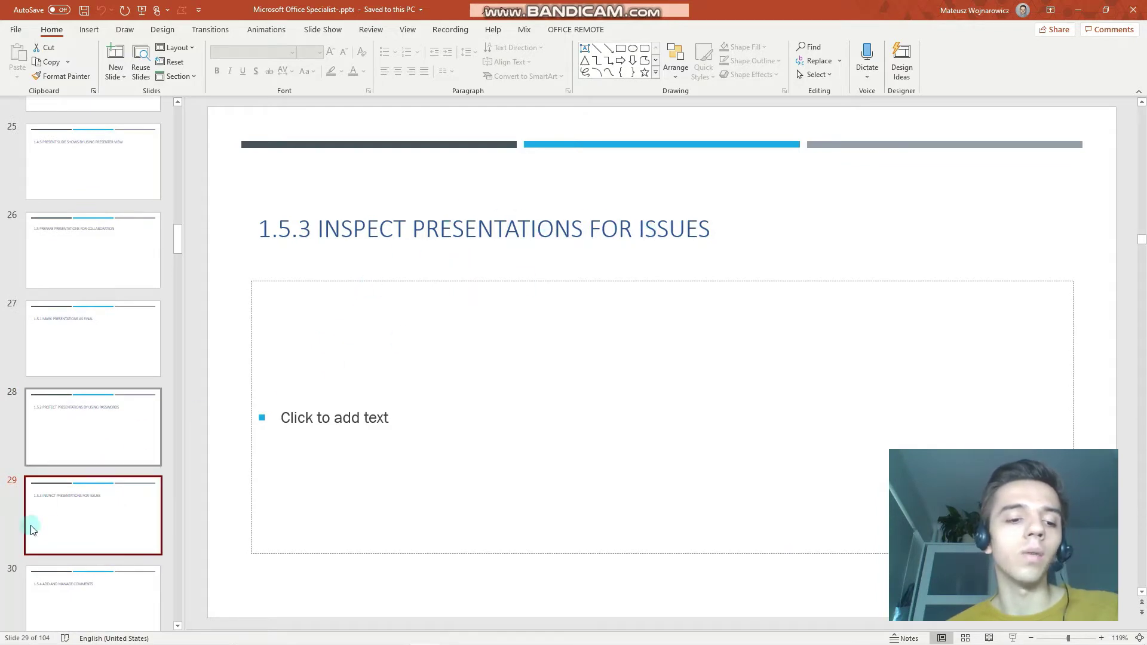
View slides 30 to 32, then return to slide 27, Mark Presentations as Final.
left_click(64, 581)
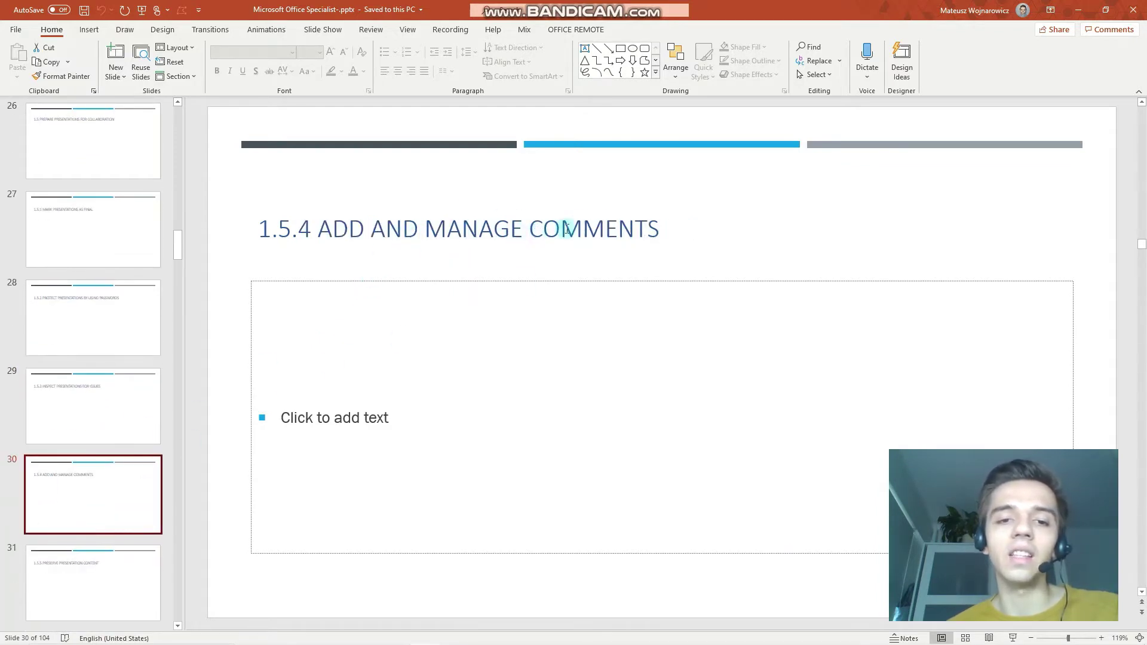
left_click(128, 571)
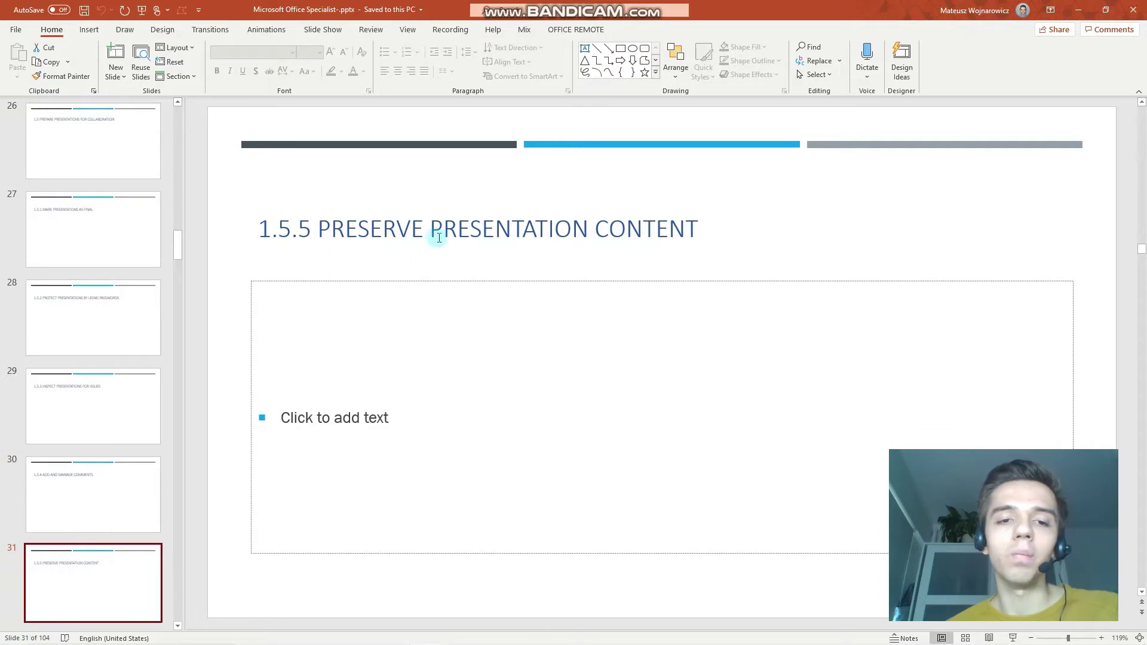
scroll(89, 583, "down", 1)
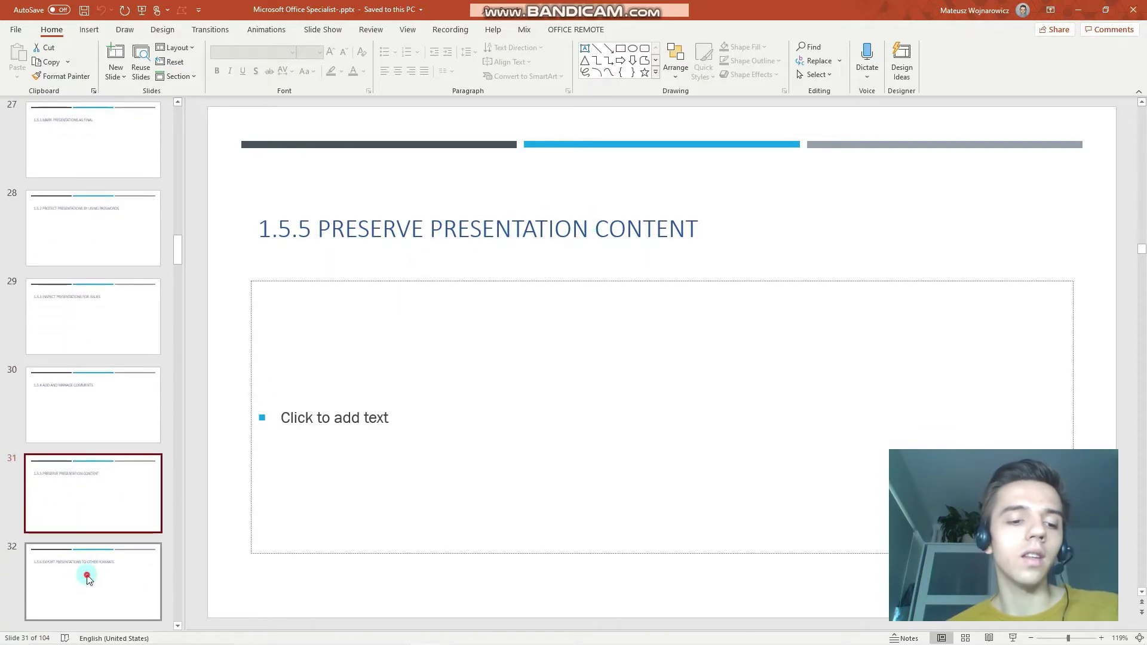
left_click(88, 577)
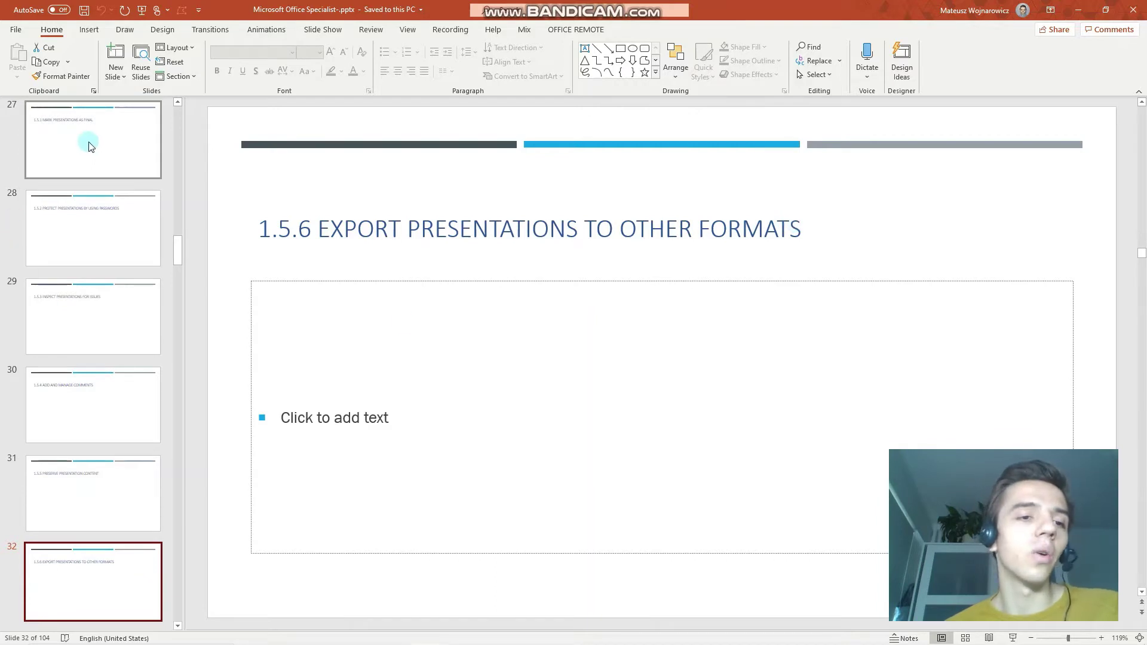
scroll(90, 146, "up", 1)
left_click(90, 227)
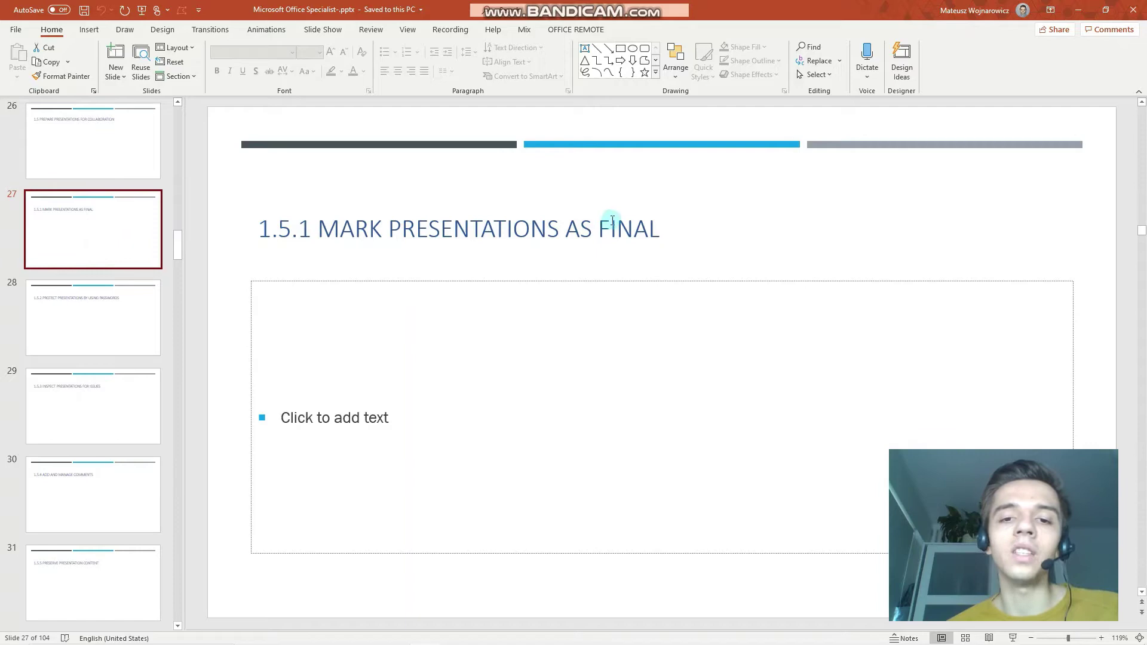
Mark the presentation as final from Info > Protect Presentation, then choose Edit Anyway.
left_click(11, 32)
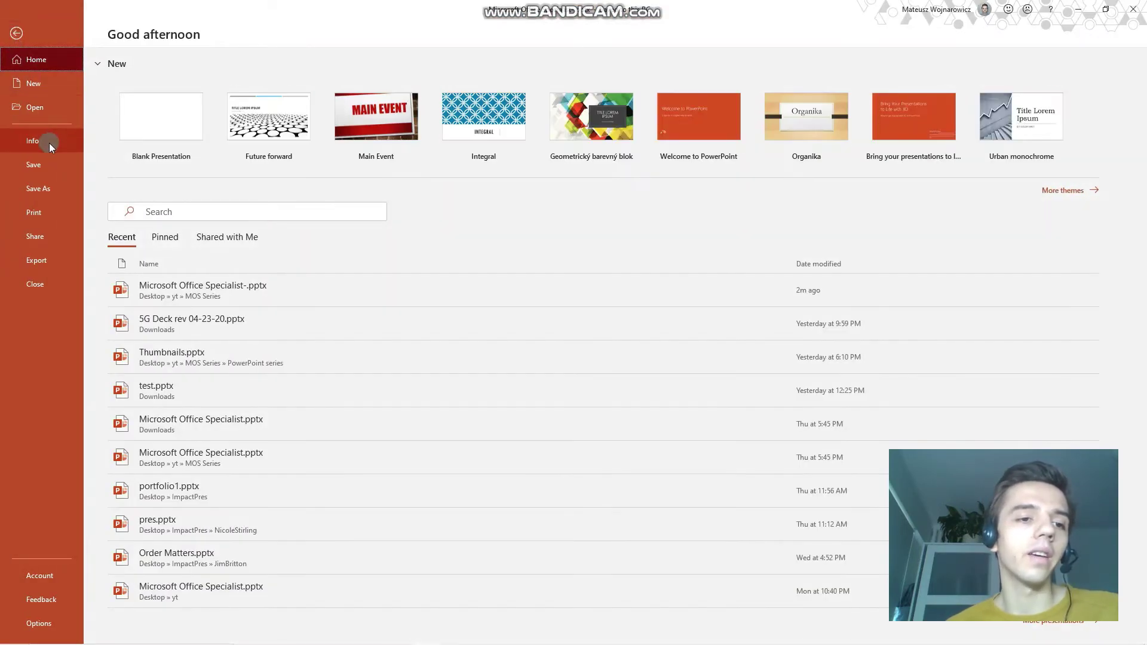
left_click(49, 143)
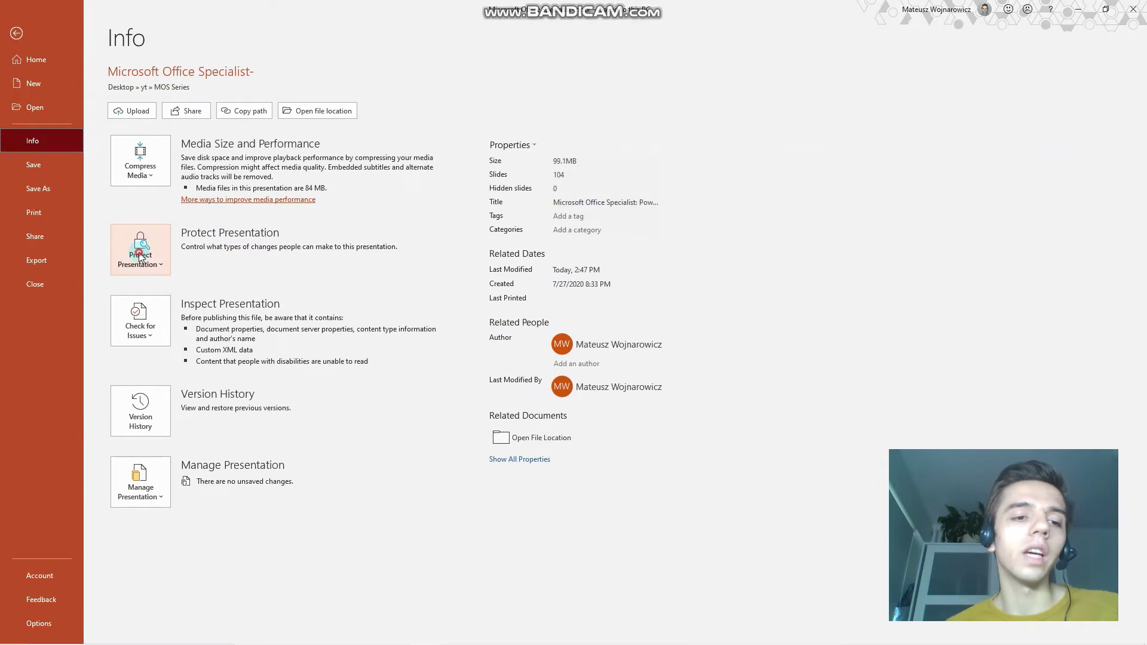
left_click(140, 256)
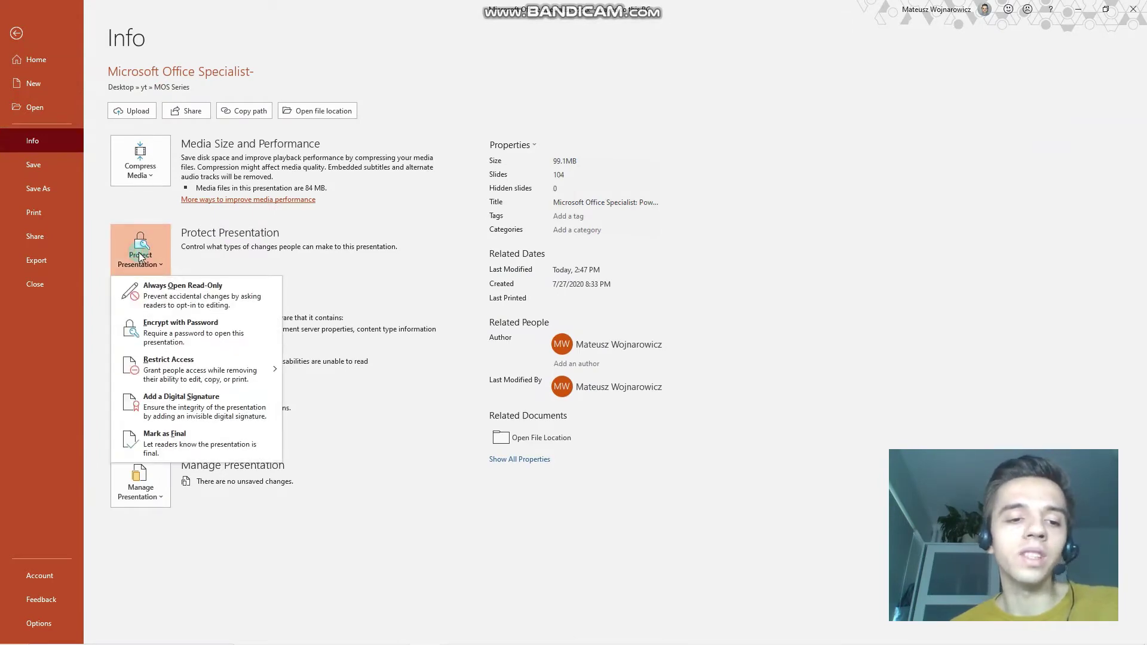
left_click(158, 439)
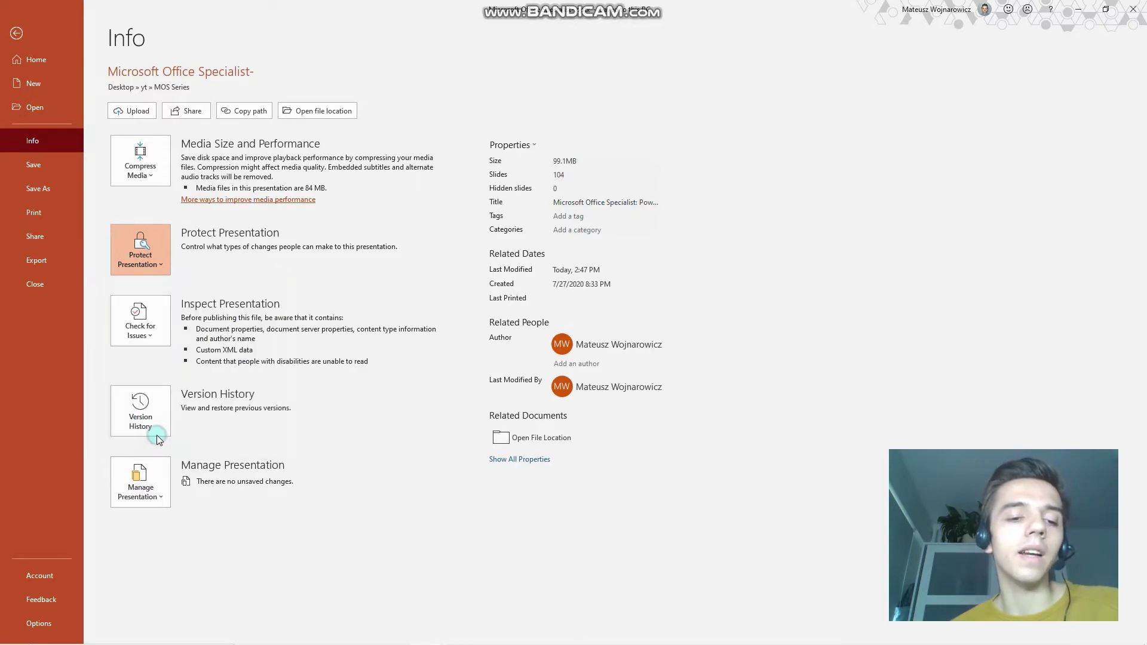
left_click(548, 362)
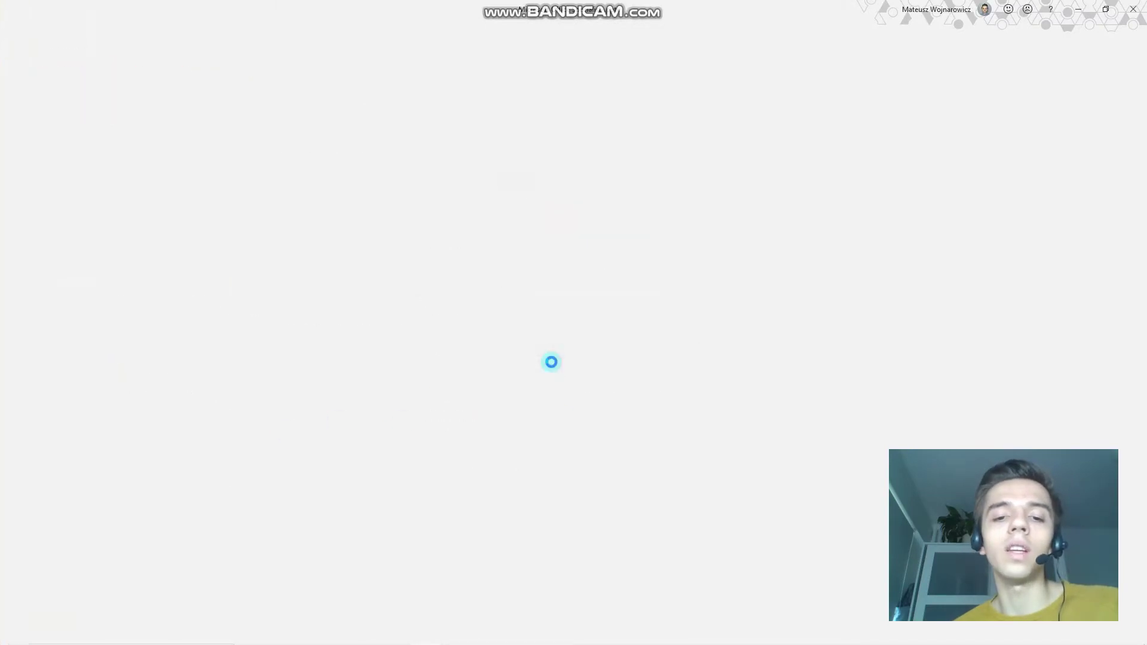
left_click(591, 377)
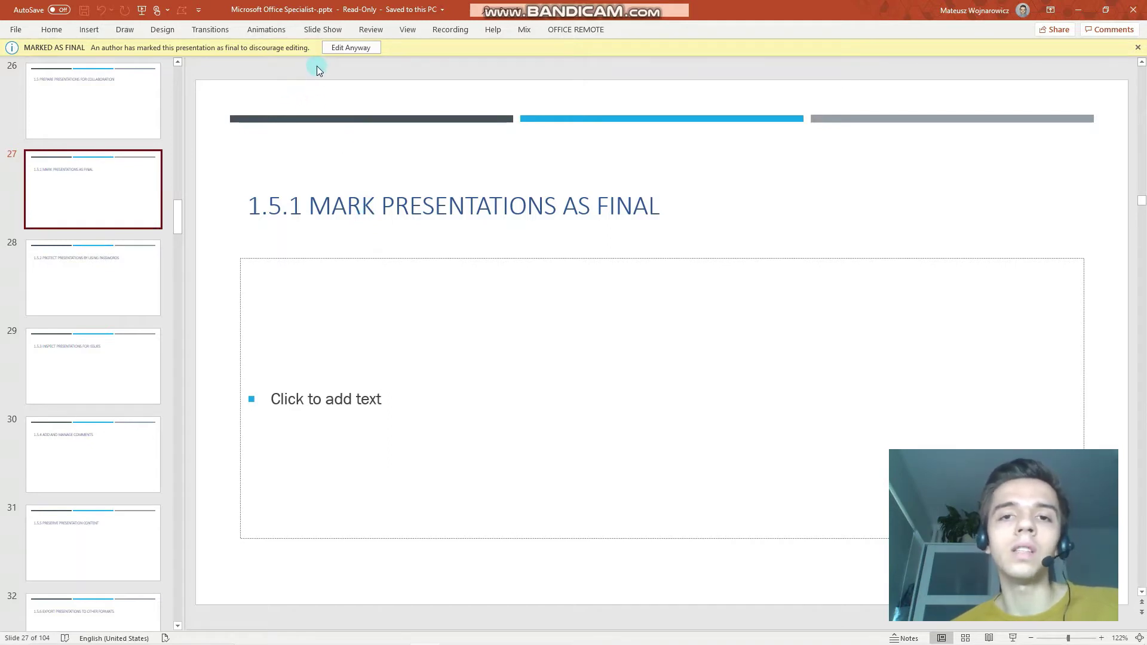
left_click(346, 48)
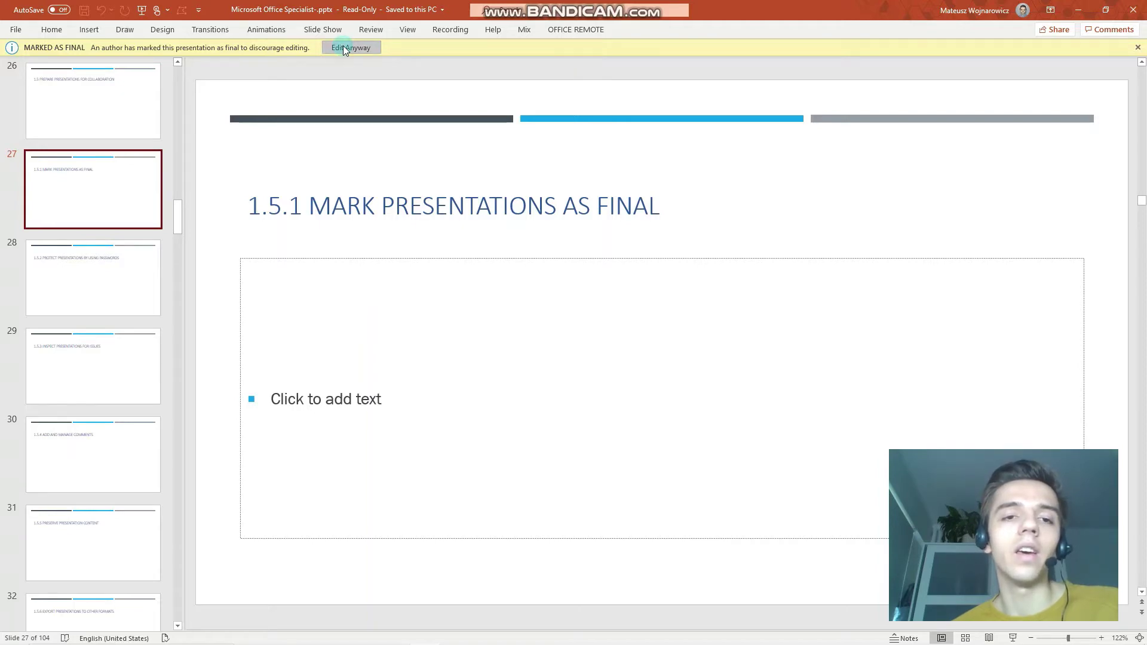
Encrypt the presentation with a password, entering it and confirming it a second time.
left_click(18, 30)
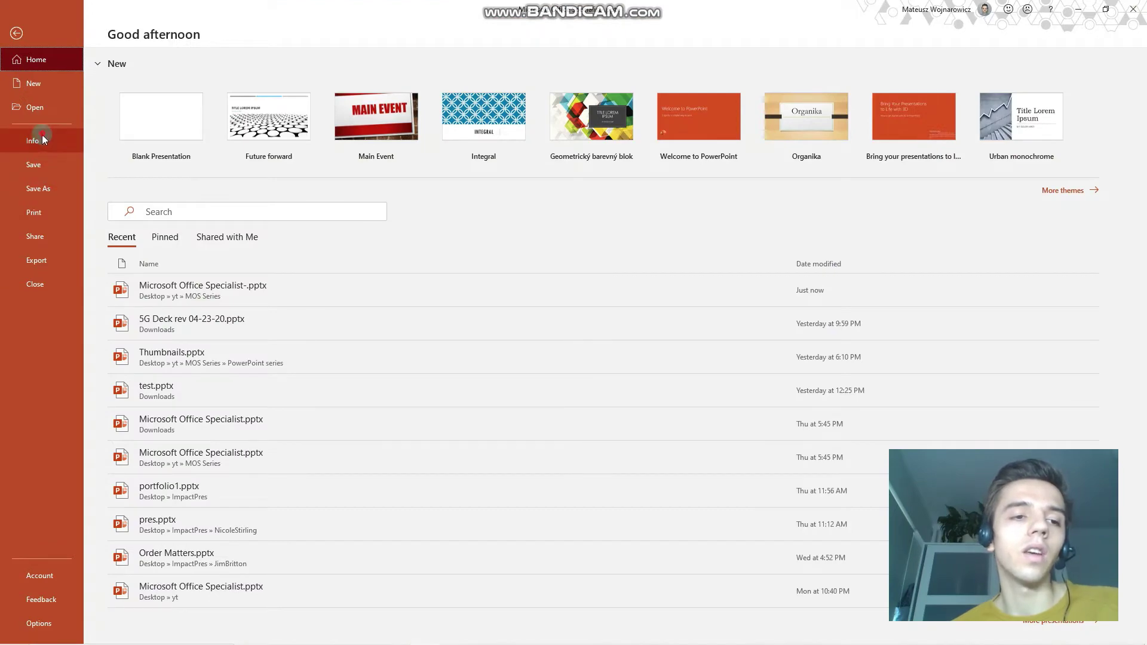
left_click(33, 140)
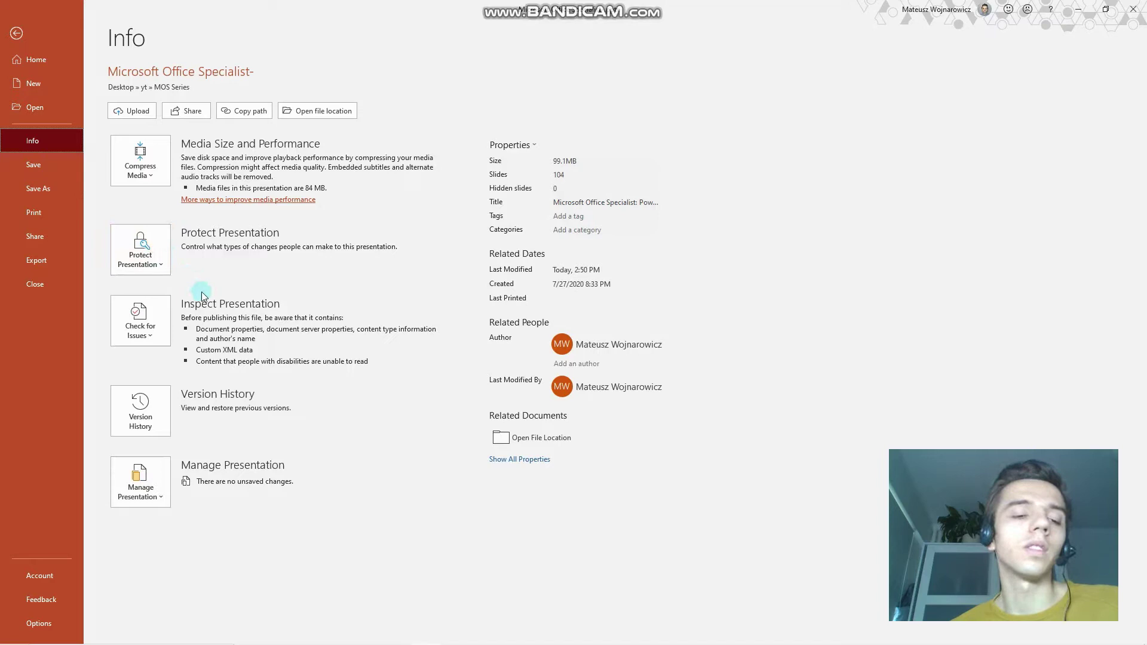
left_click(160, 266)
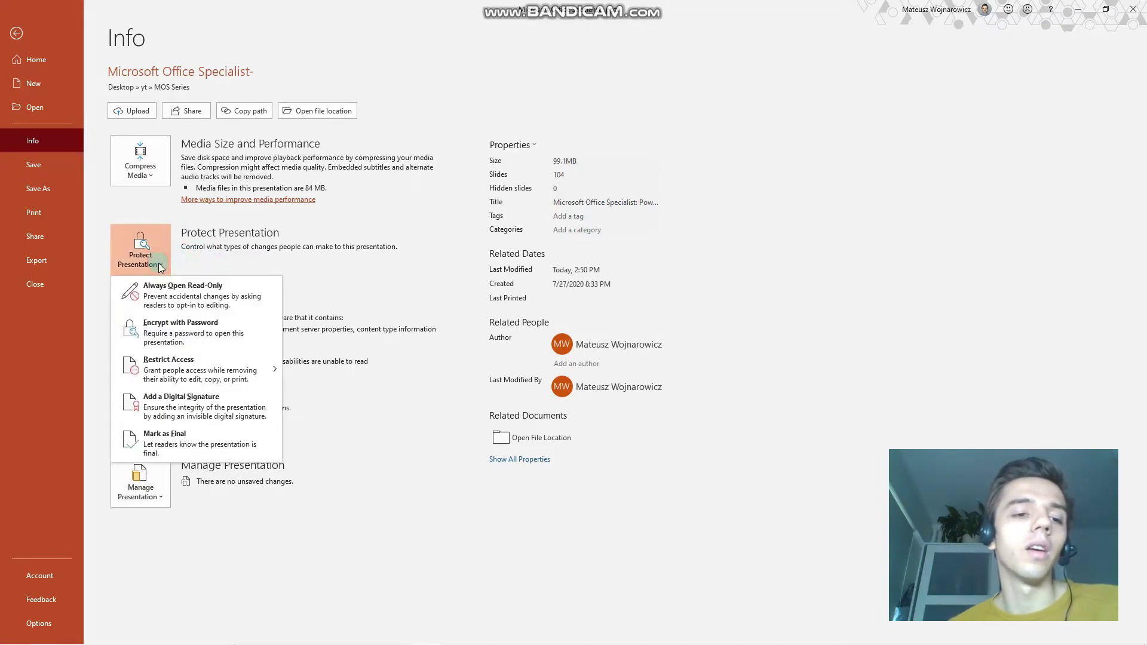
left_click(149, 342)
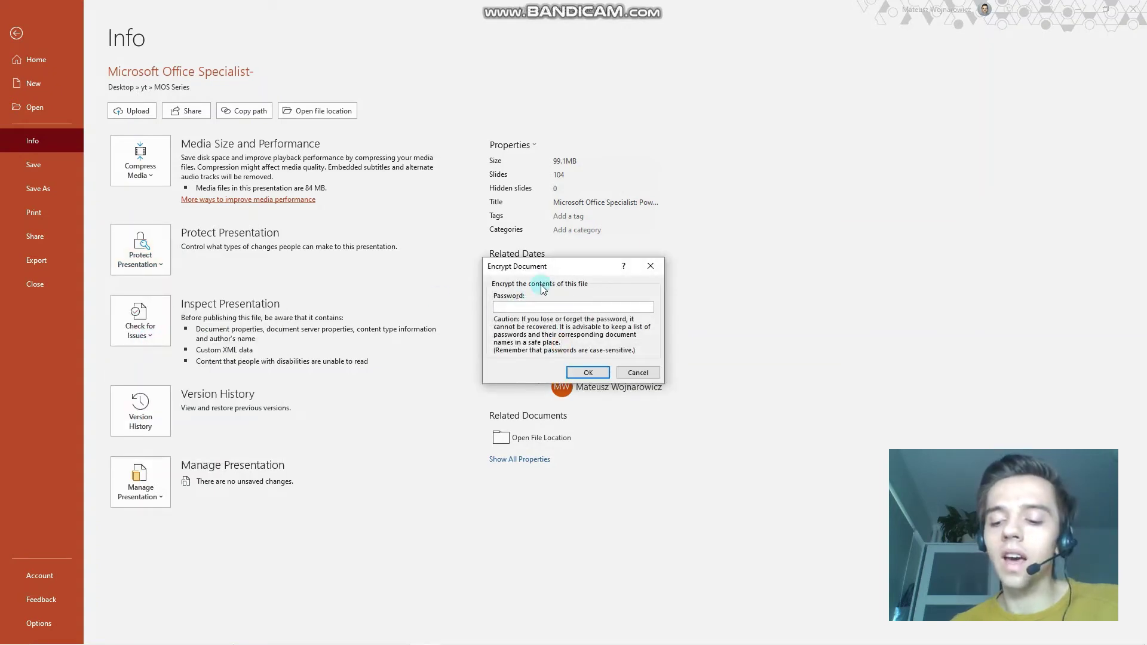
type("1")
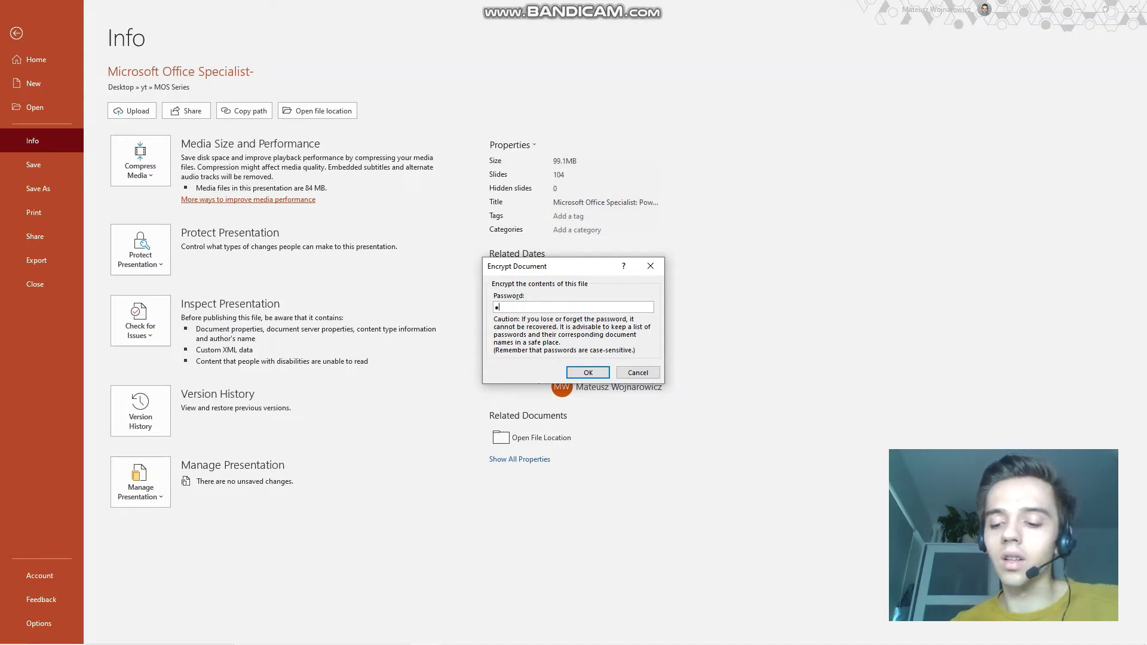
type("234")
key("Return")
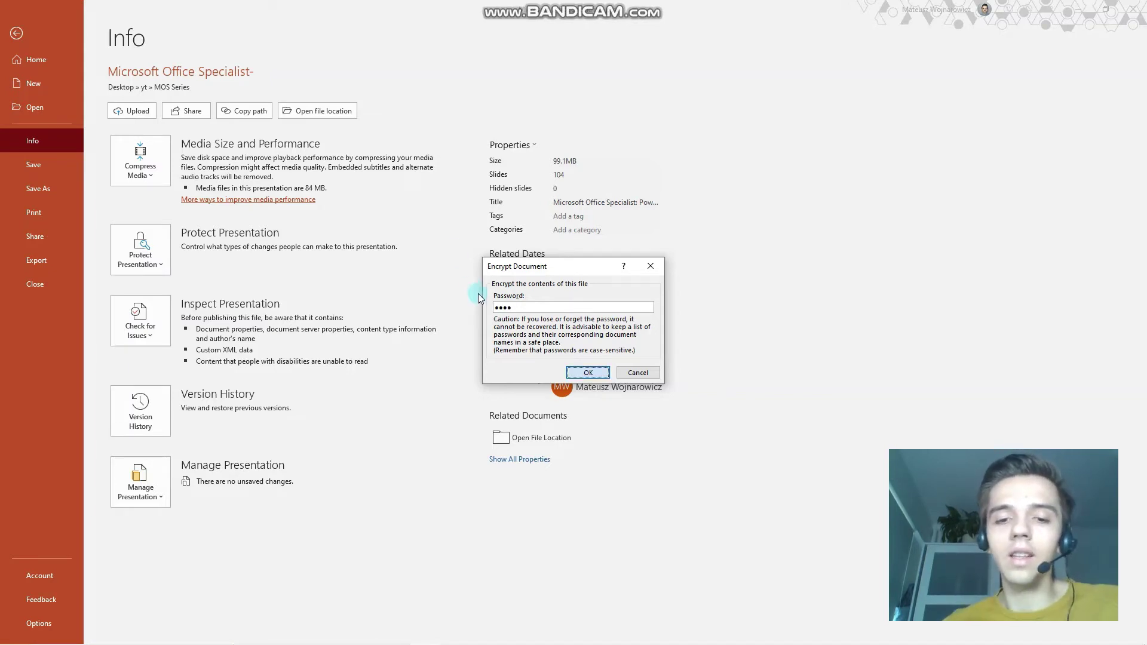
type("12")
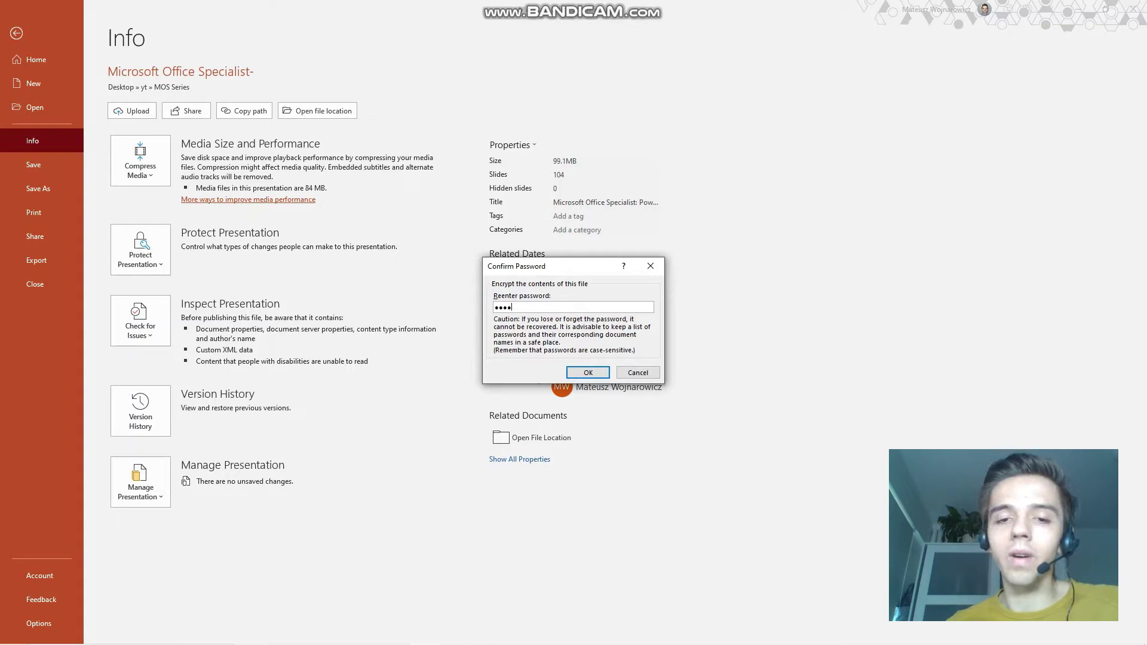
type("34")
key("Return")
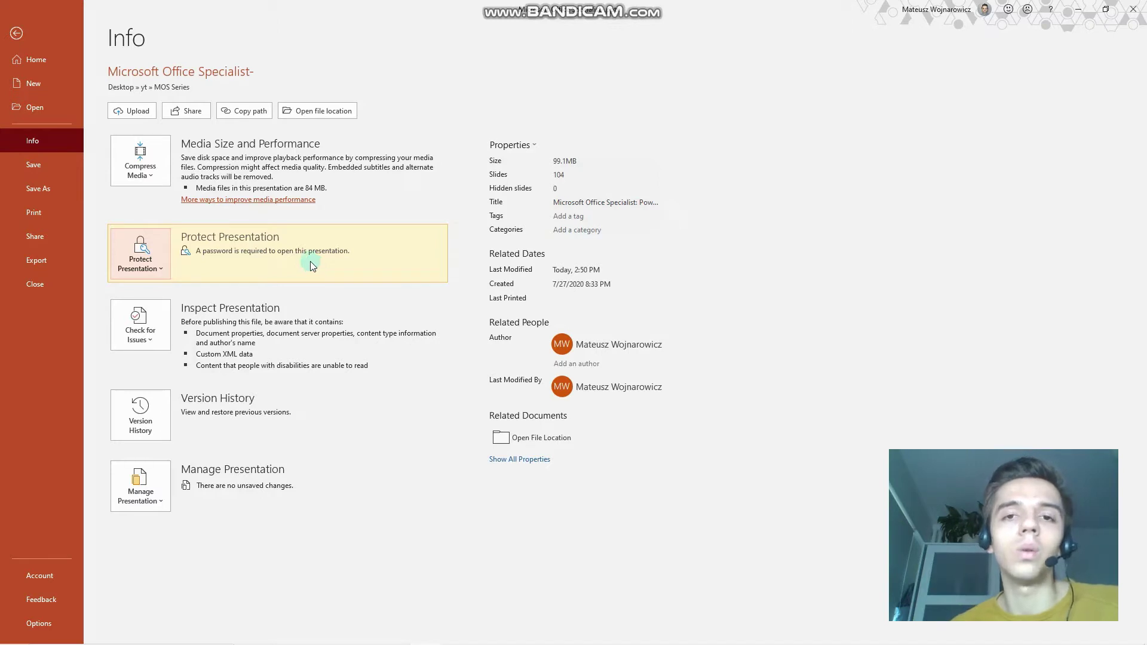
Empty the Encrypt with Password field and confirm to remove the open password.
left_click(150, 267)
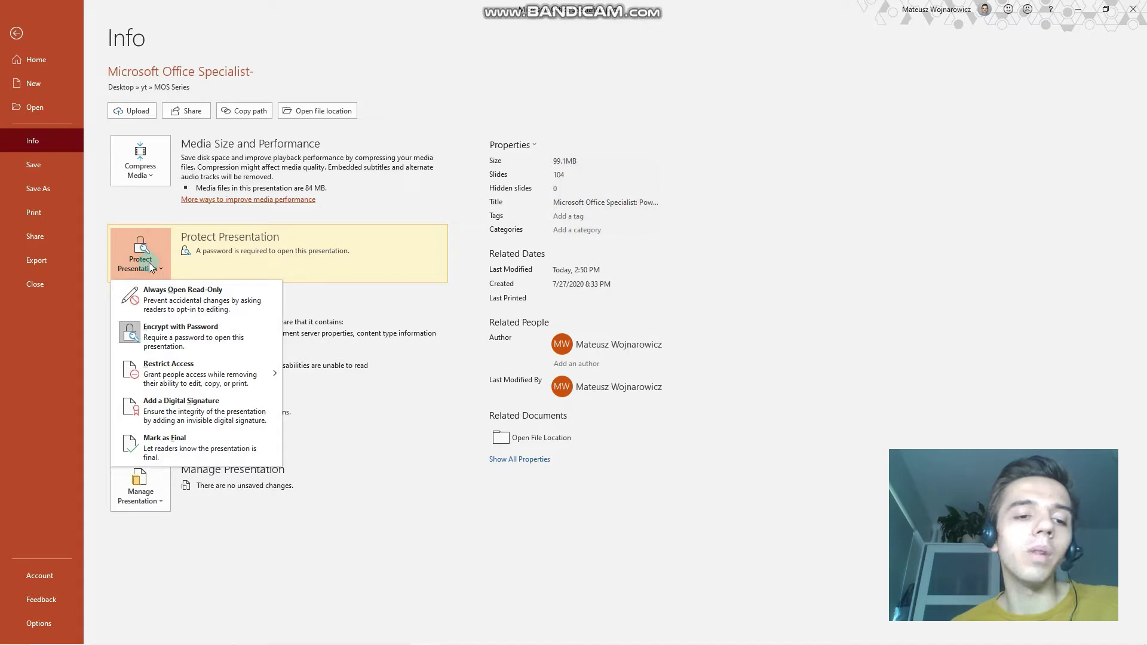
left_click(156, 333)
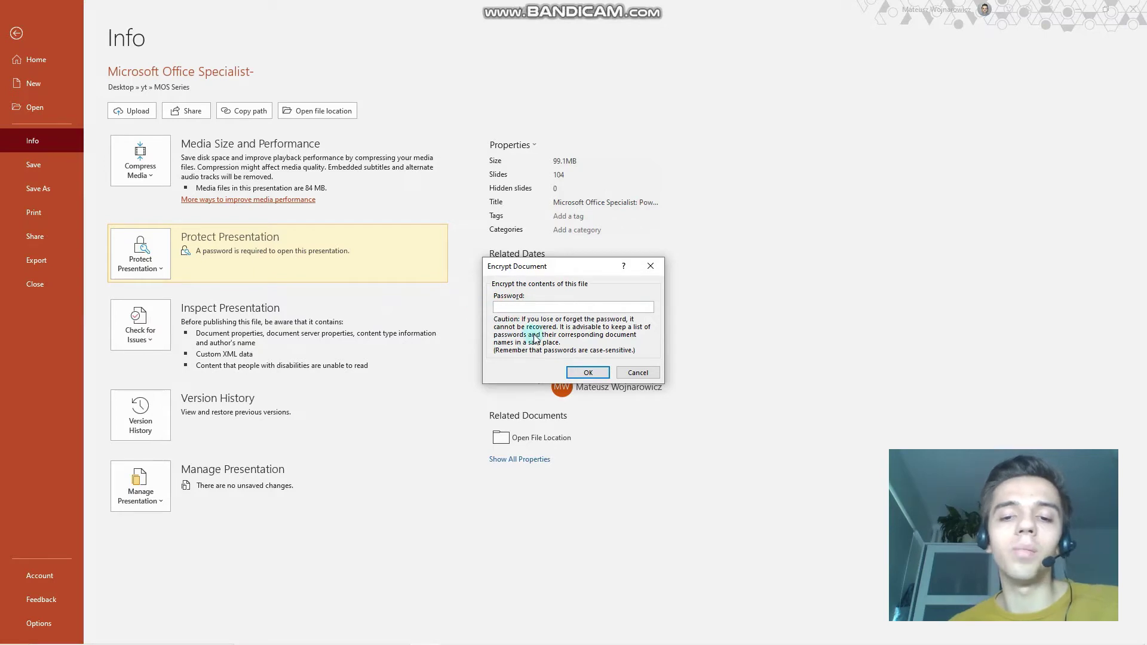
left_click(588, 372)
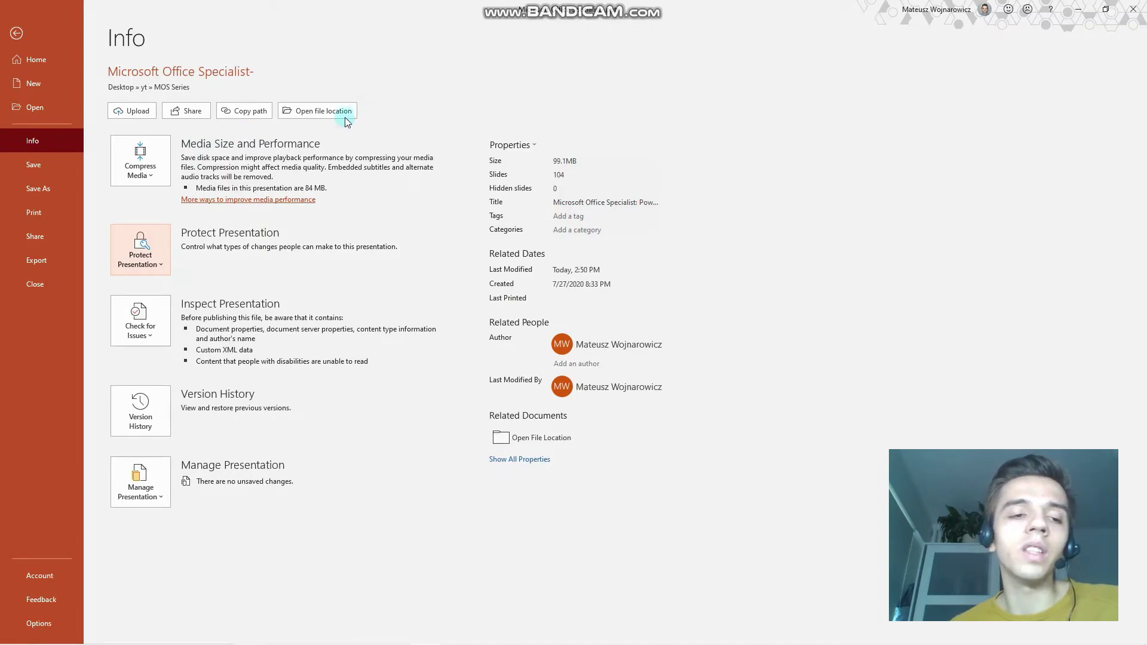
Open the full Save As window and its Tools > General Options password settings.
left_click(53, 187)
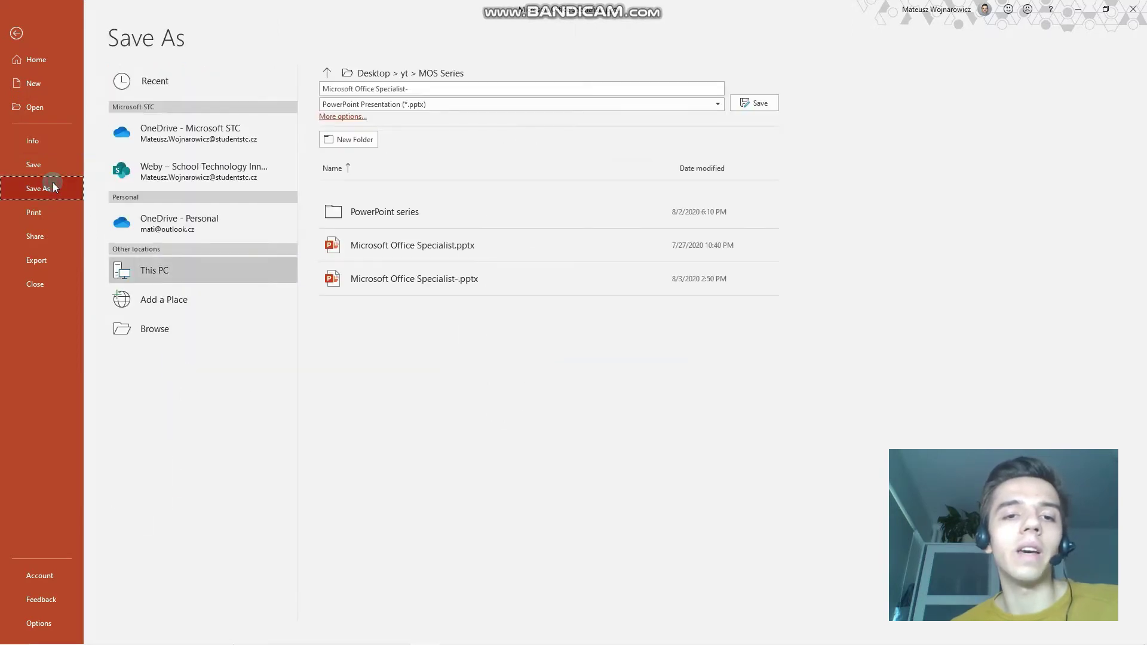
left_click(328, 116)
left_click_drag(422, 10, 653, 141)
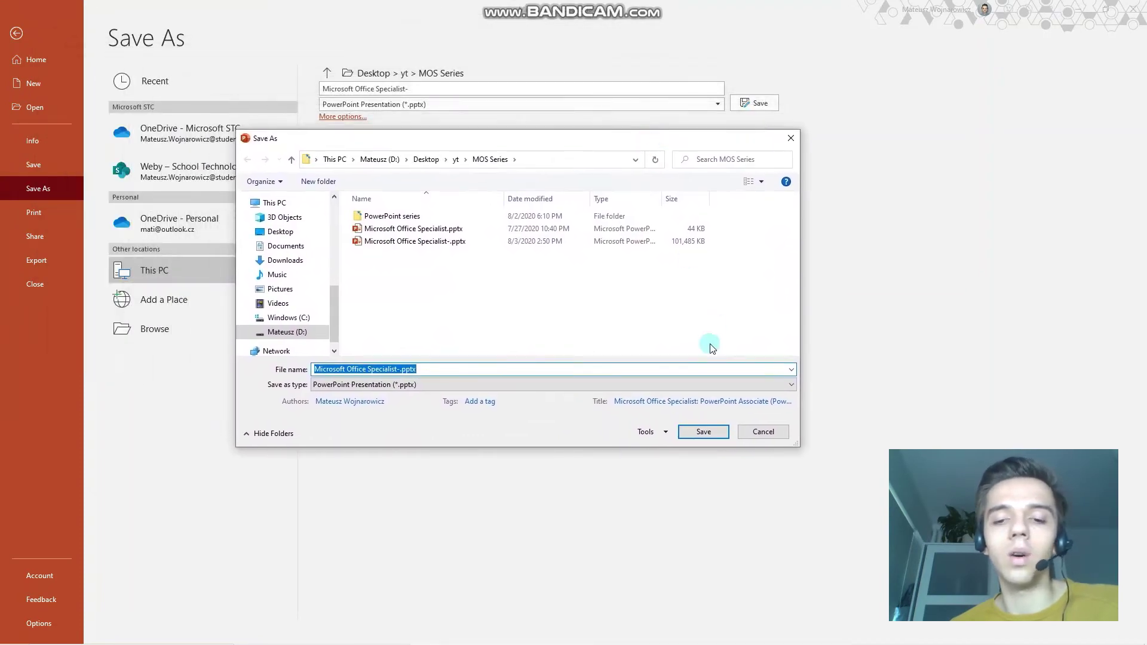
left_click(662, 433)
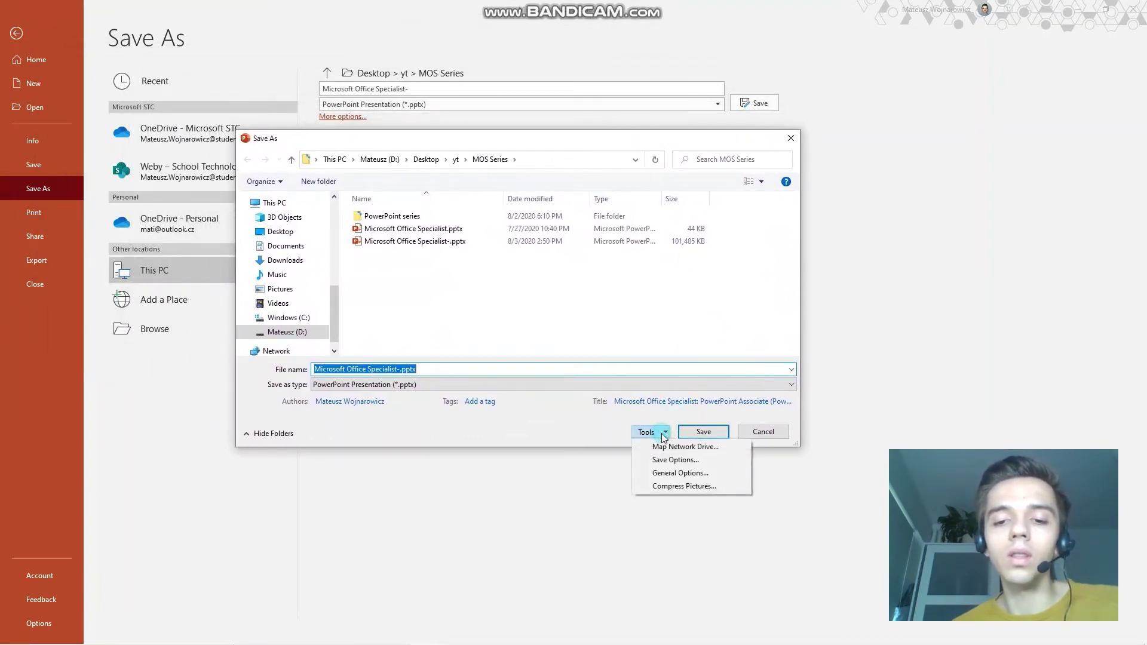
left_click(679, 474)
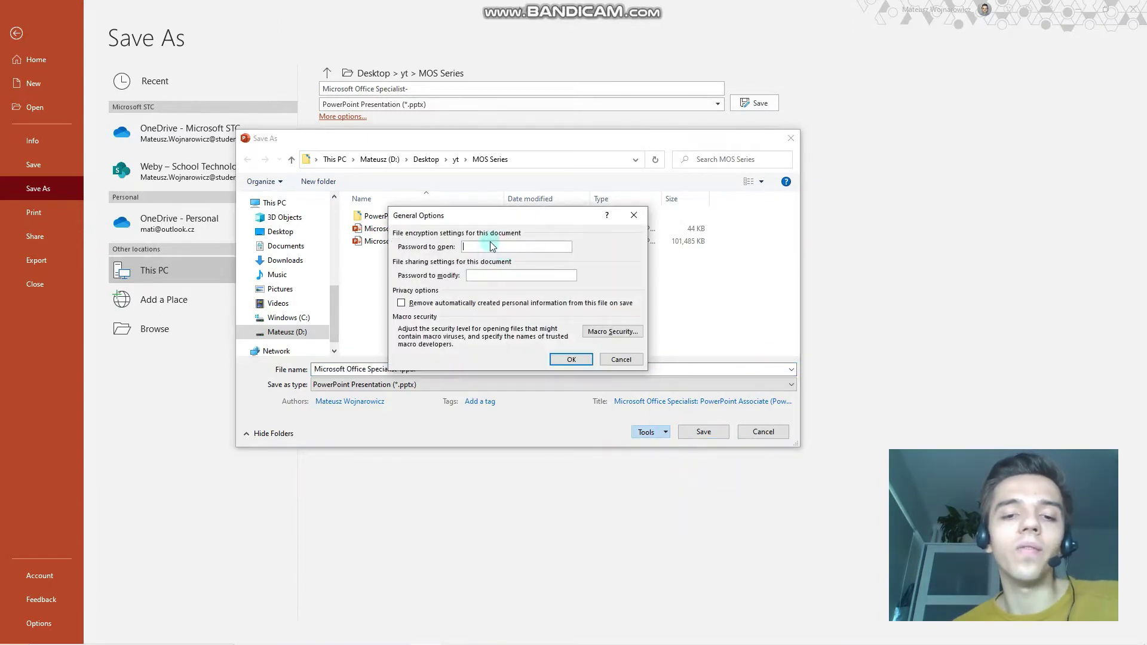
left_click_drag(499, 215, 423, 174)
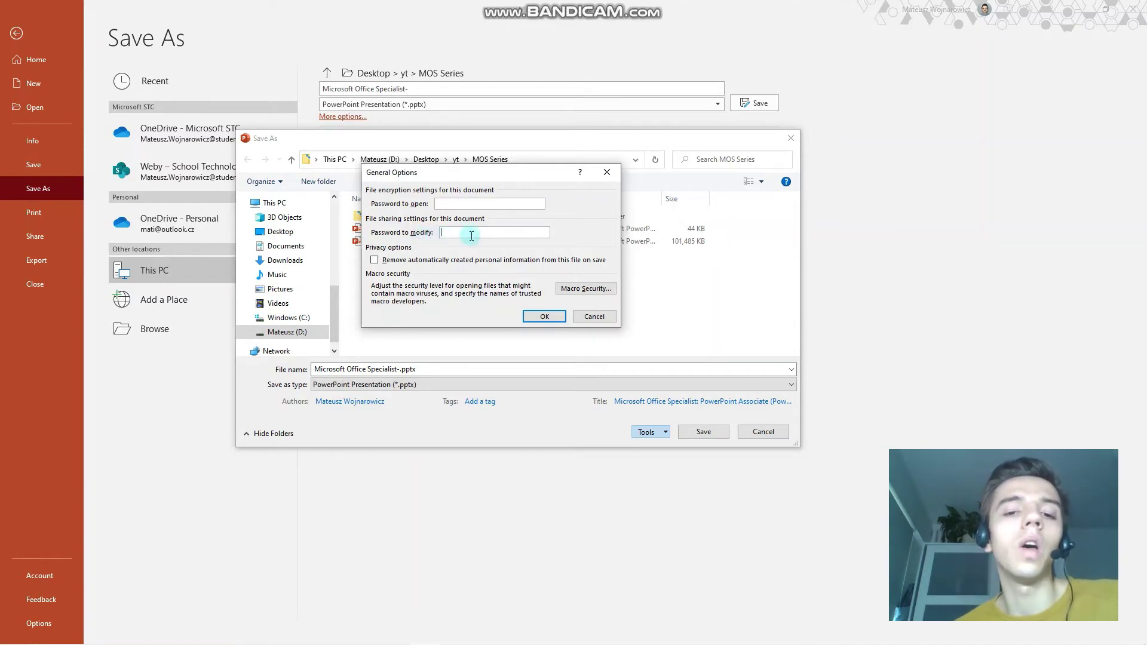
Cancel General Options and Save As, then select slide 29, Inspect Presentations for Issues.
left_click(594, 318)
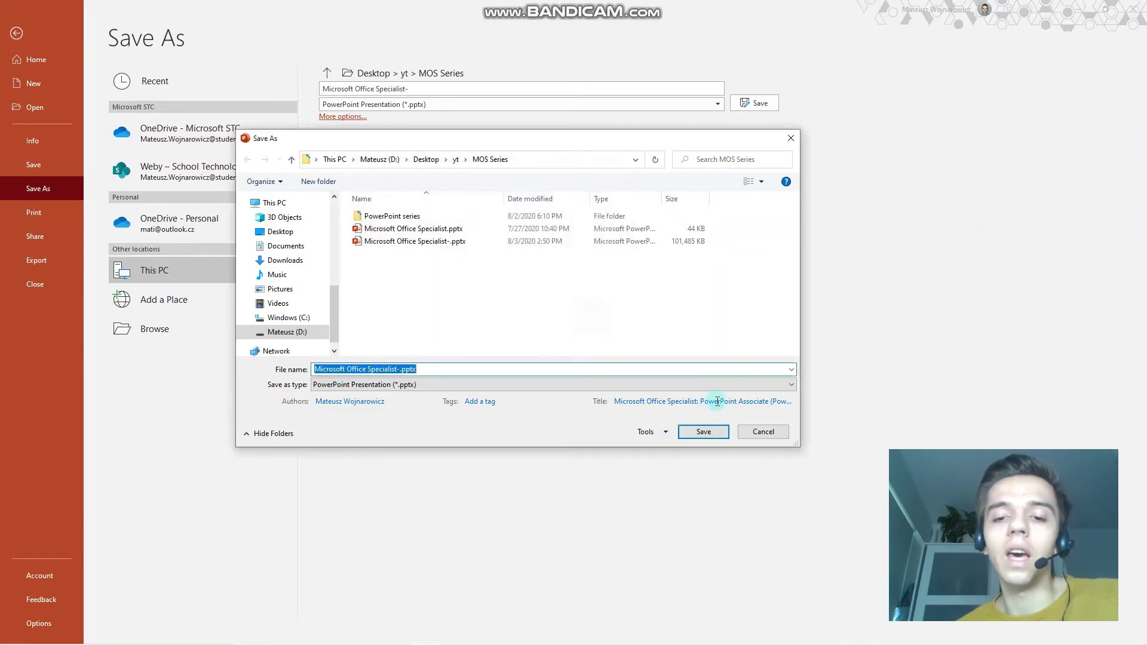
left_click(761, 432)
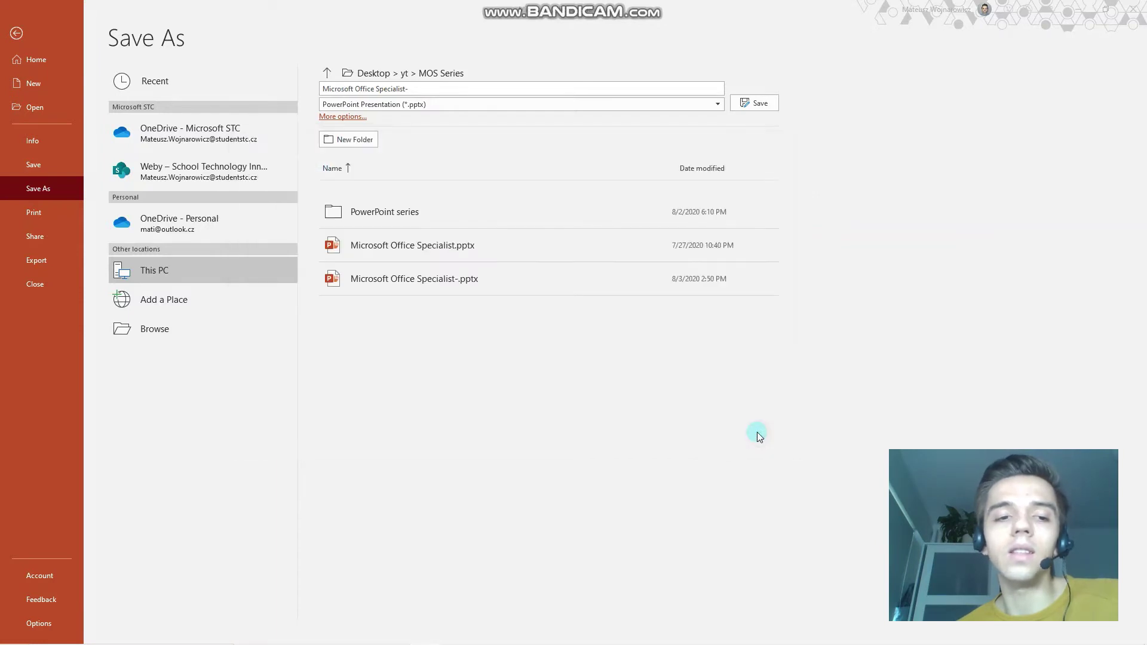
left_click(16, 33)
left_click(139, 330)
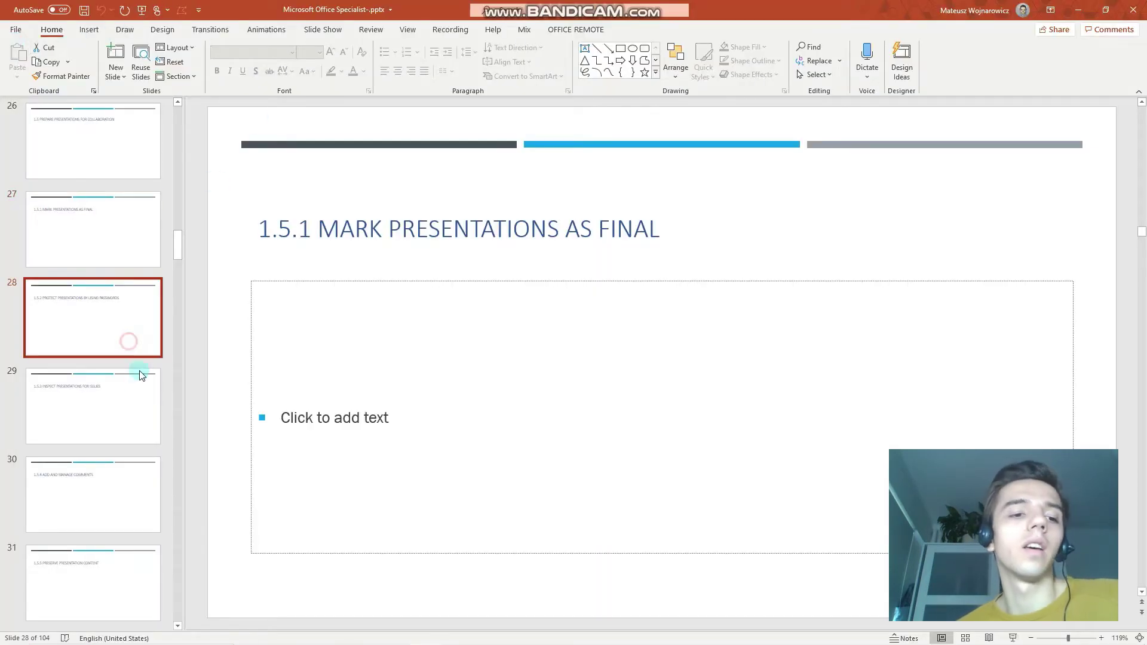
left_click(136, 409)
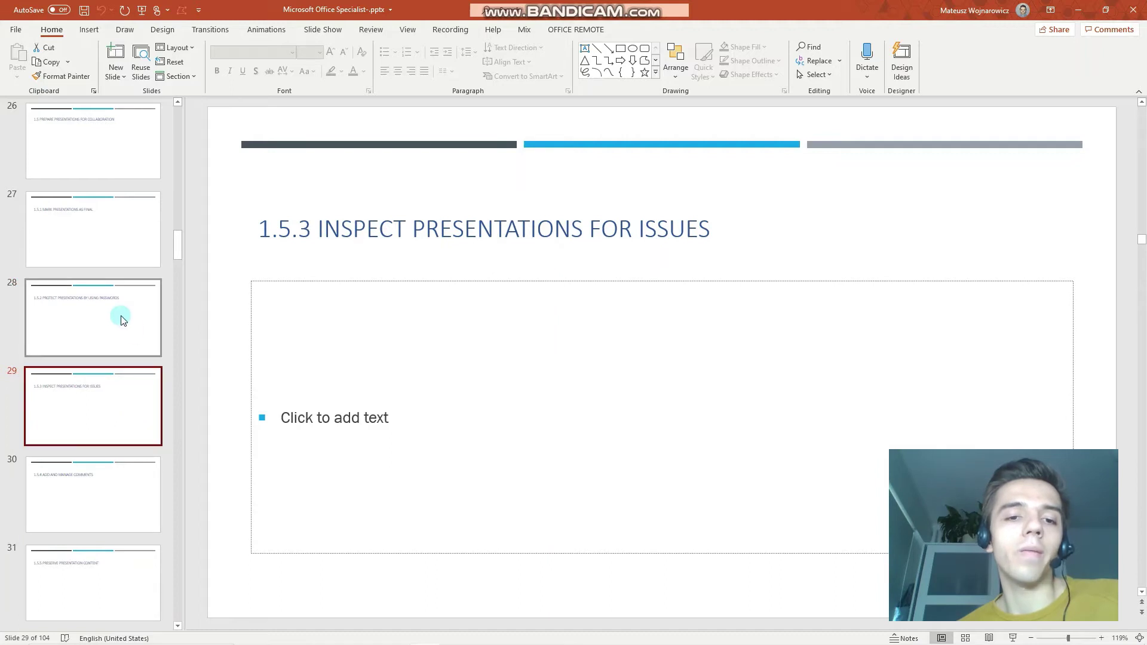
left_click(123, 333)
left_click(125, 405)
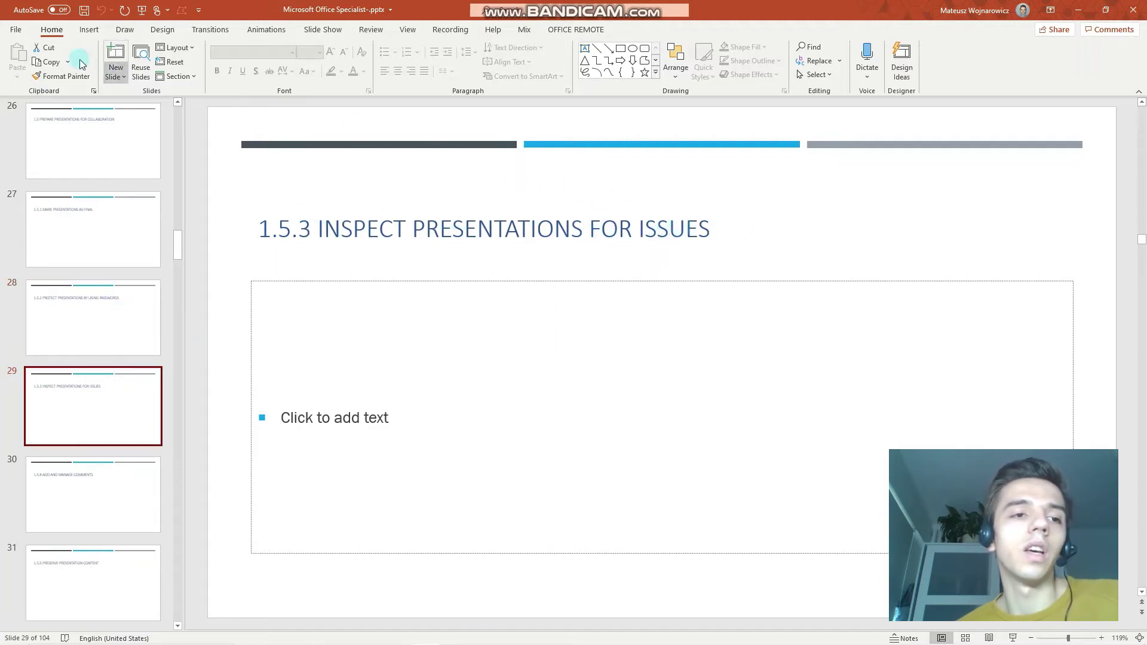
Start Check for Issues > Inspect Document and save the file when prompted.
left_click(23, 37)
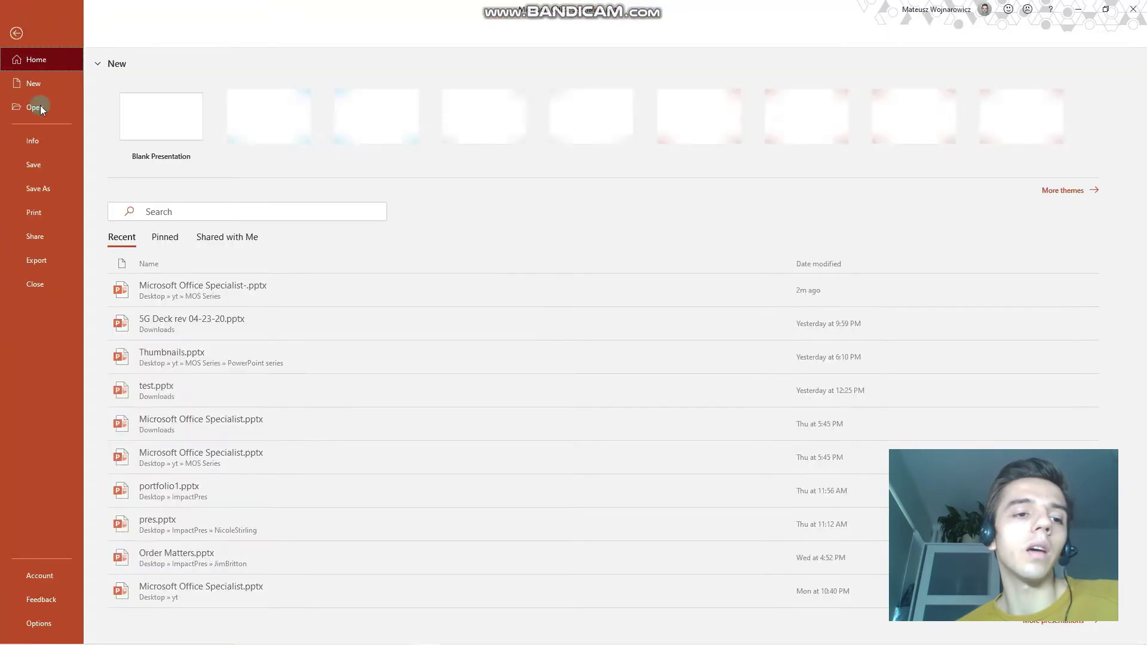
left_click(54, 141)
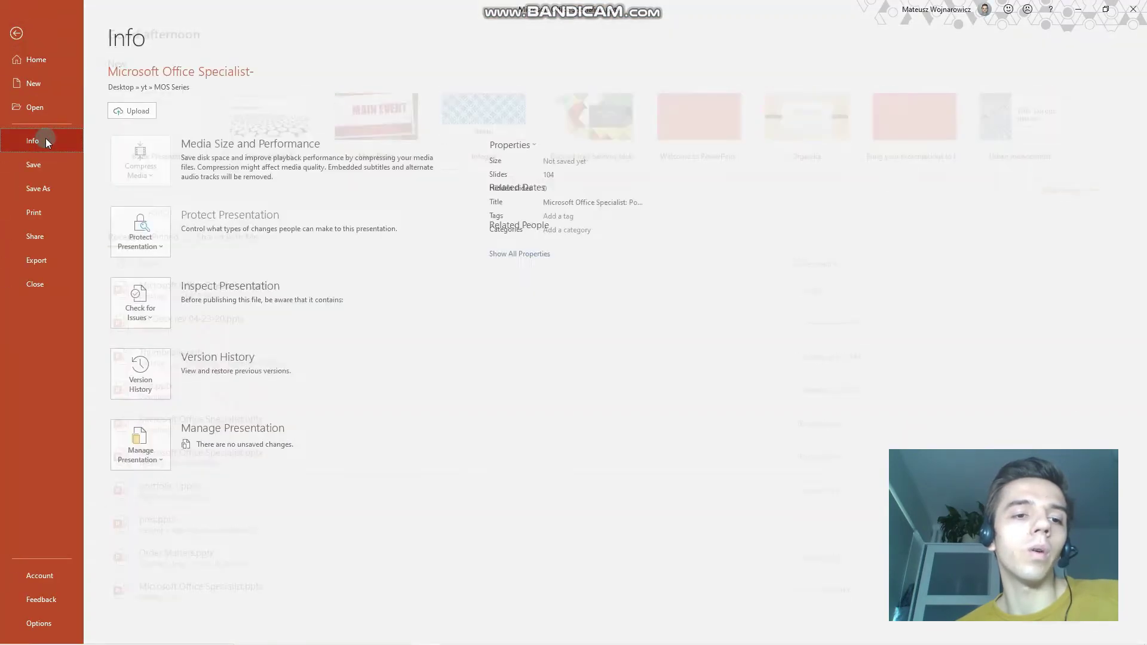
left_click(163, 318)
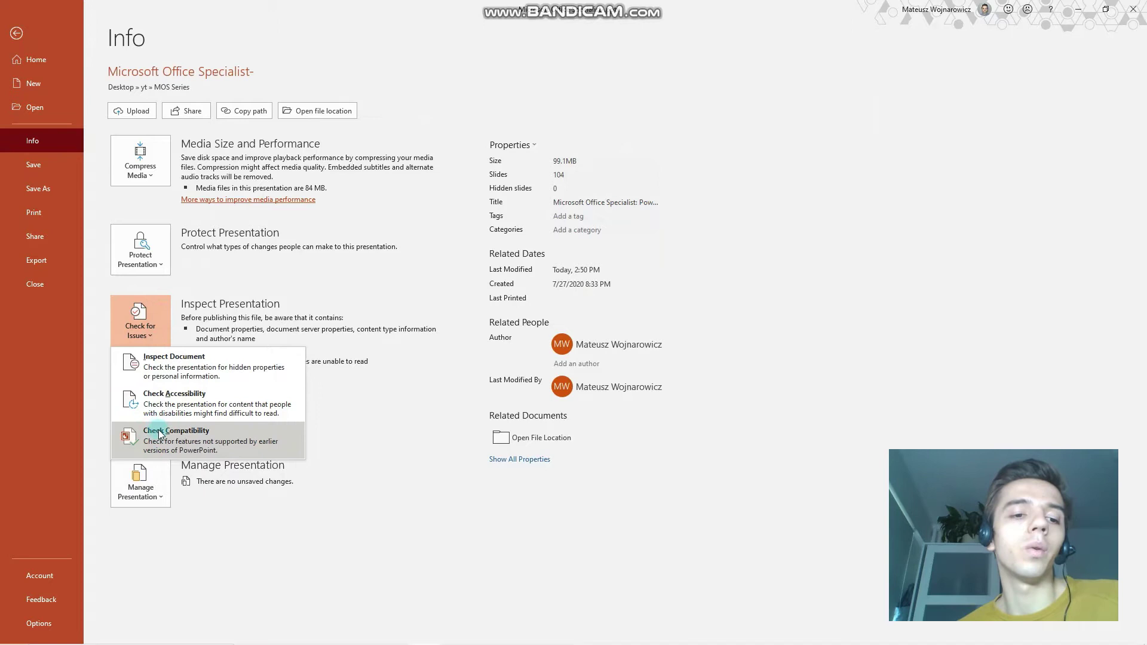
left_click(174, 368)
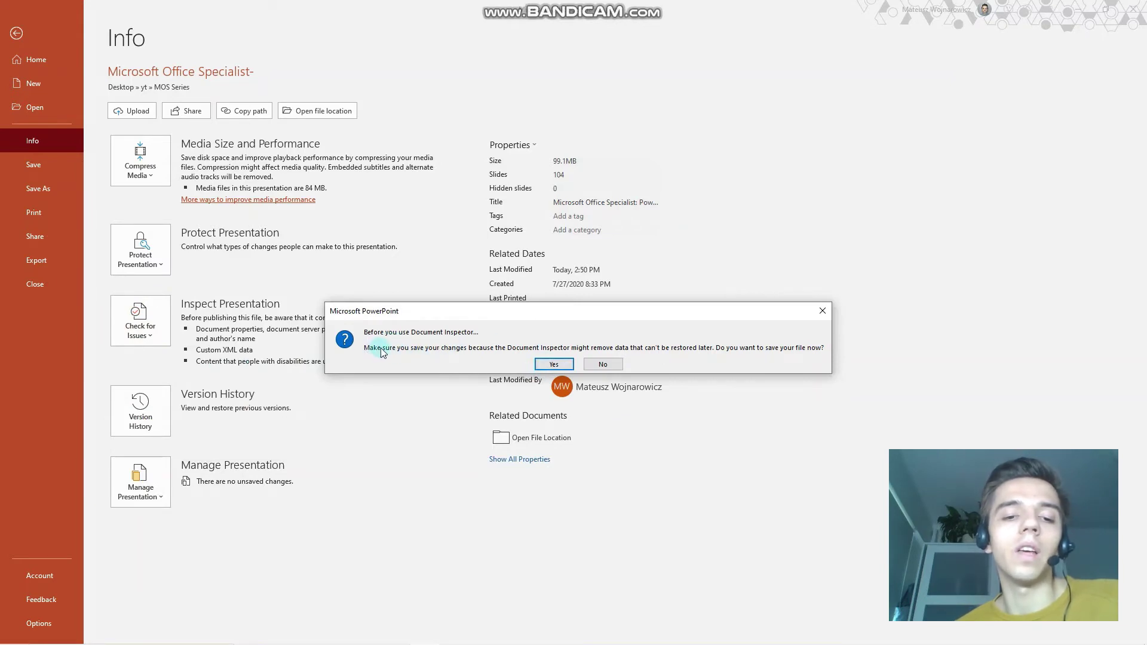
left_click_drag(396, 311, 402, 254)
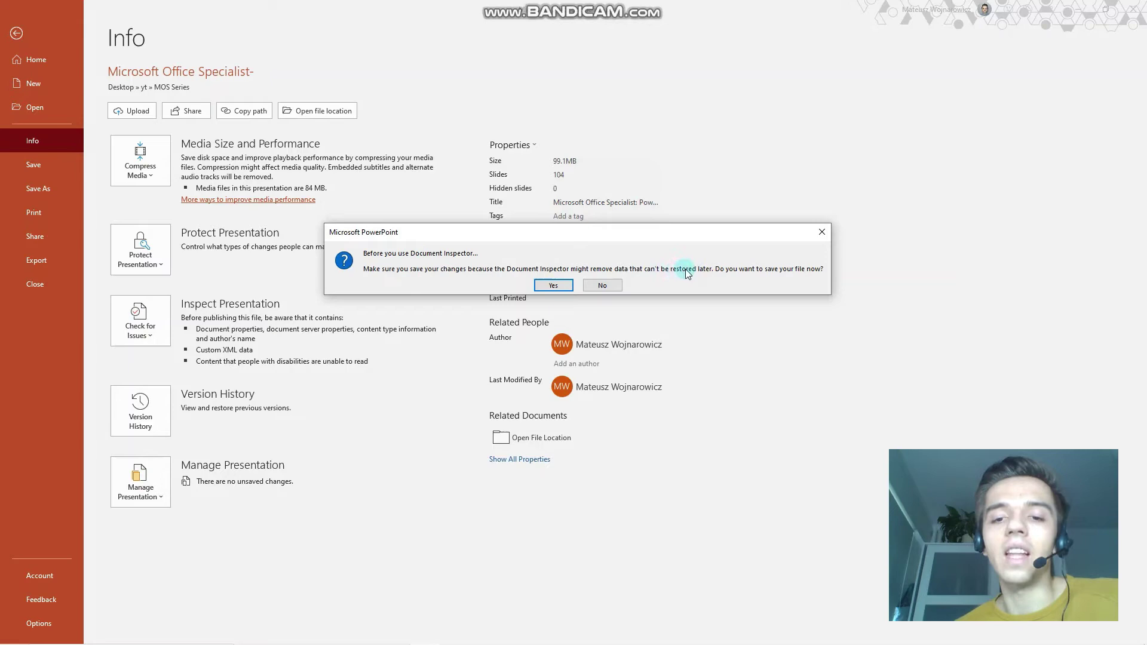
left_click(552, 287)
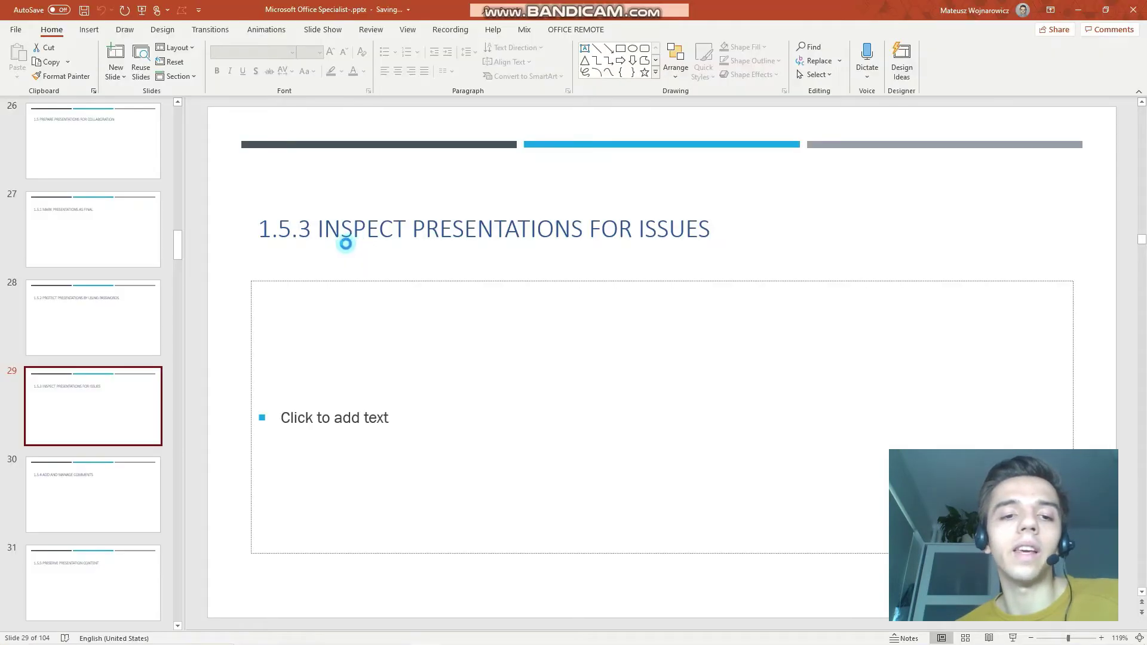
Untick Comments, Content Add-ins, Task Pane Add-ins, Embedded Documents and Macros in Document Inspector.
left_click_drag(482, 190, 383, 111)
left_click_drag(627, 192, 394, 133)
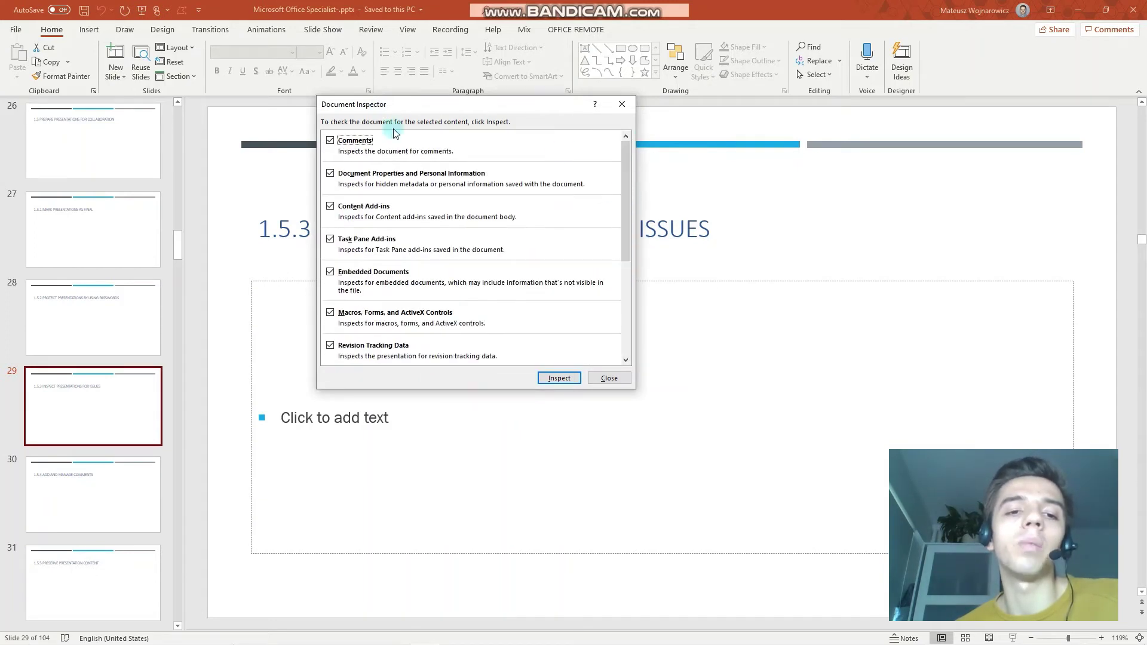
left_click(330, 140)
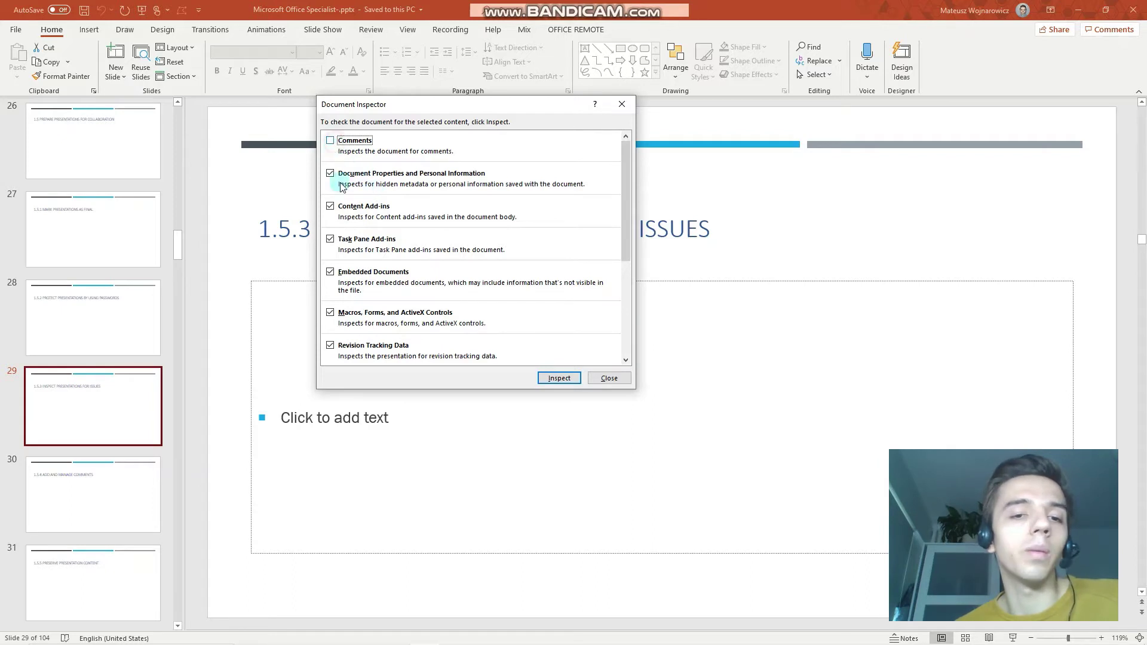
left_click(330, 206)
left_click(330, 239)
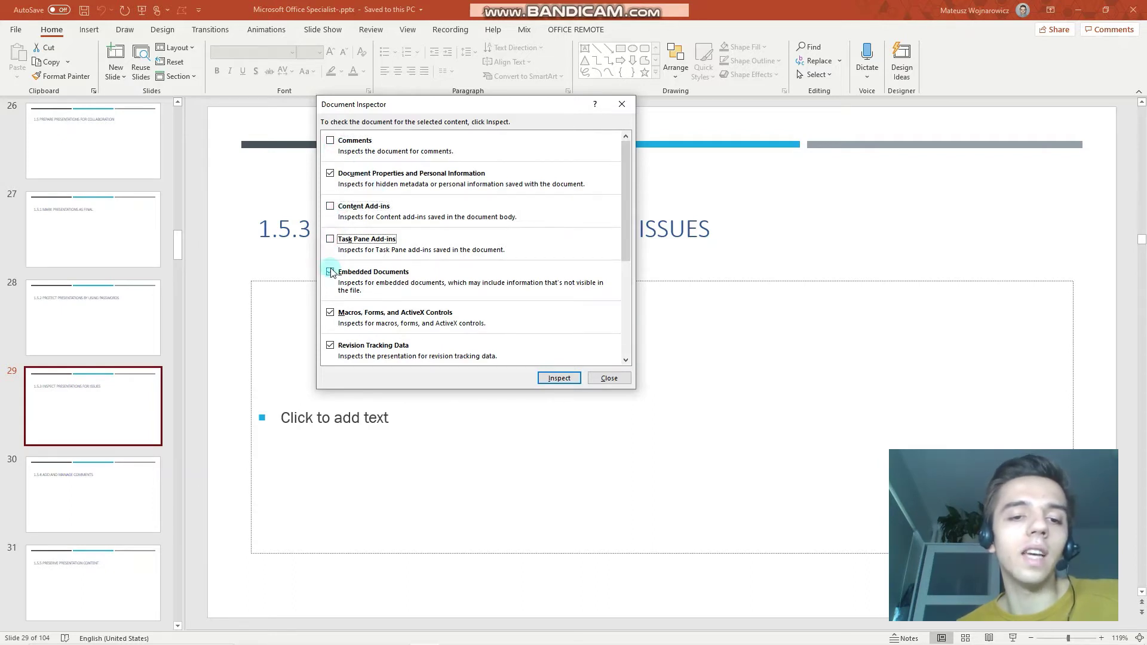
left_click(330, 272)
left_click(330, 313)
Untick revision tracking, custom XML, invisible content and notes, then inspect only document properties.
scroll(332, 314, "down", 3)
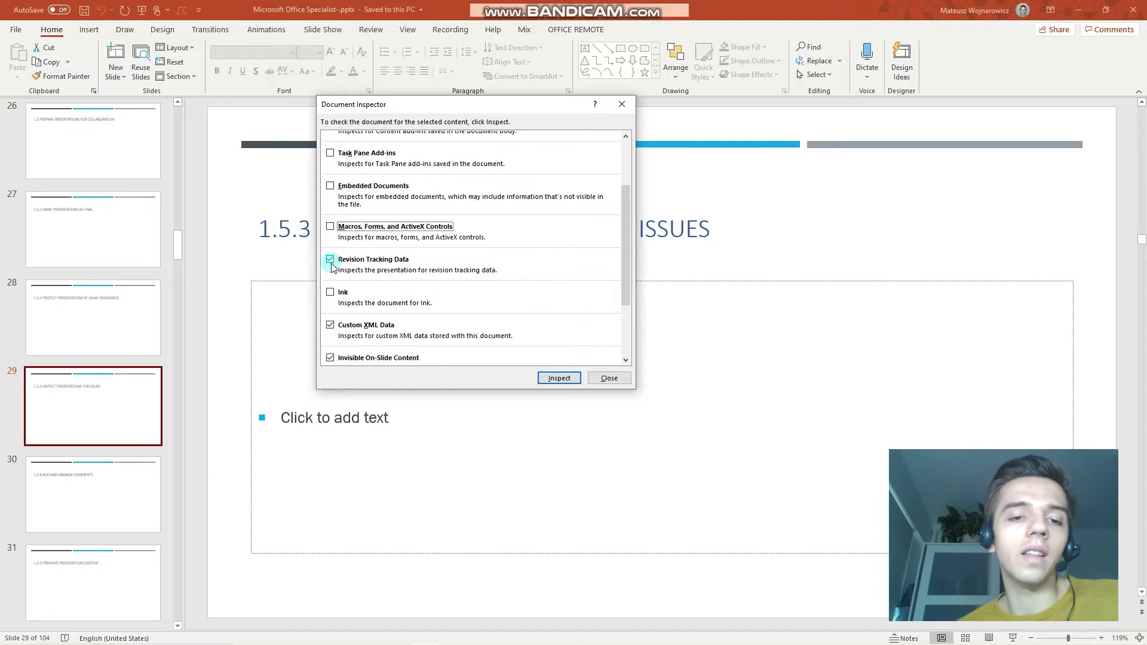
left_click(330, 259)
left_click(329, 325)
scroll(332, 333, "down", 3)
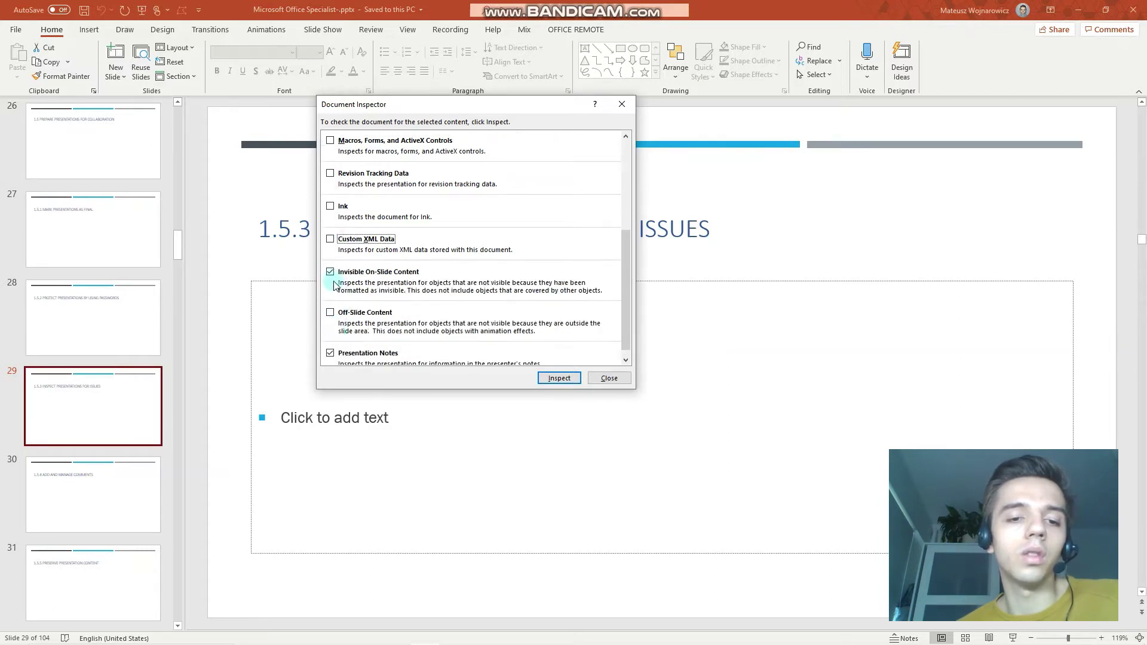
left_click(330, 271)
left_click(331, 356)
scroll(331, 358, "down", 1)
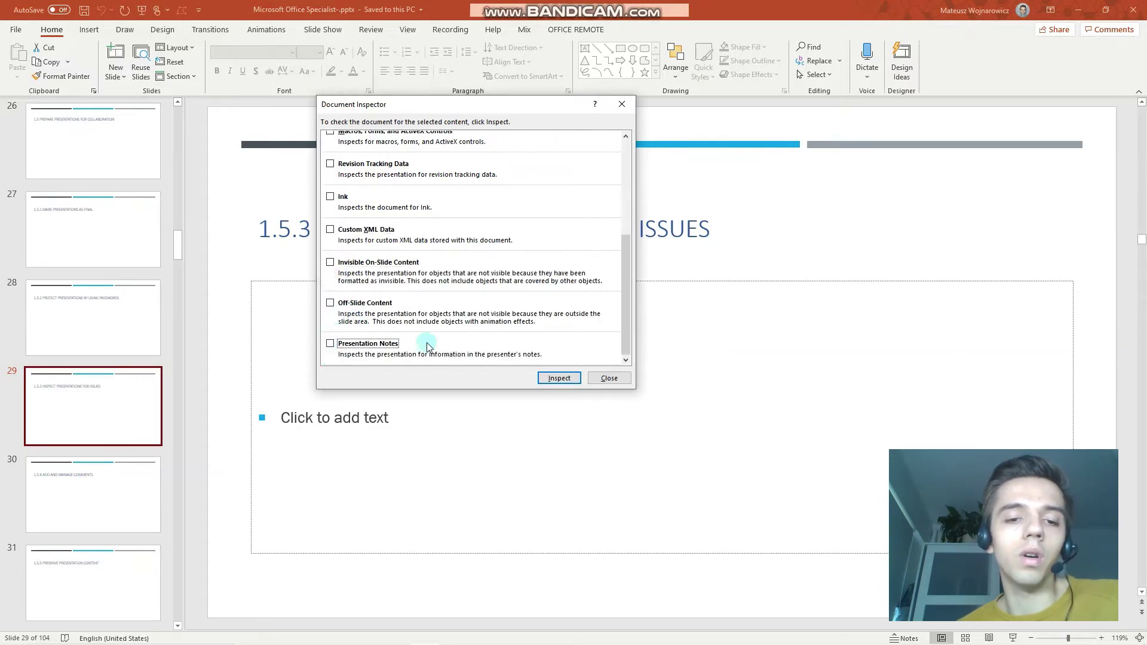
left_click(551, 379)
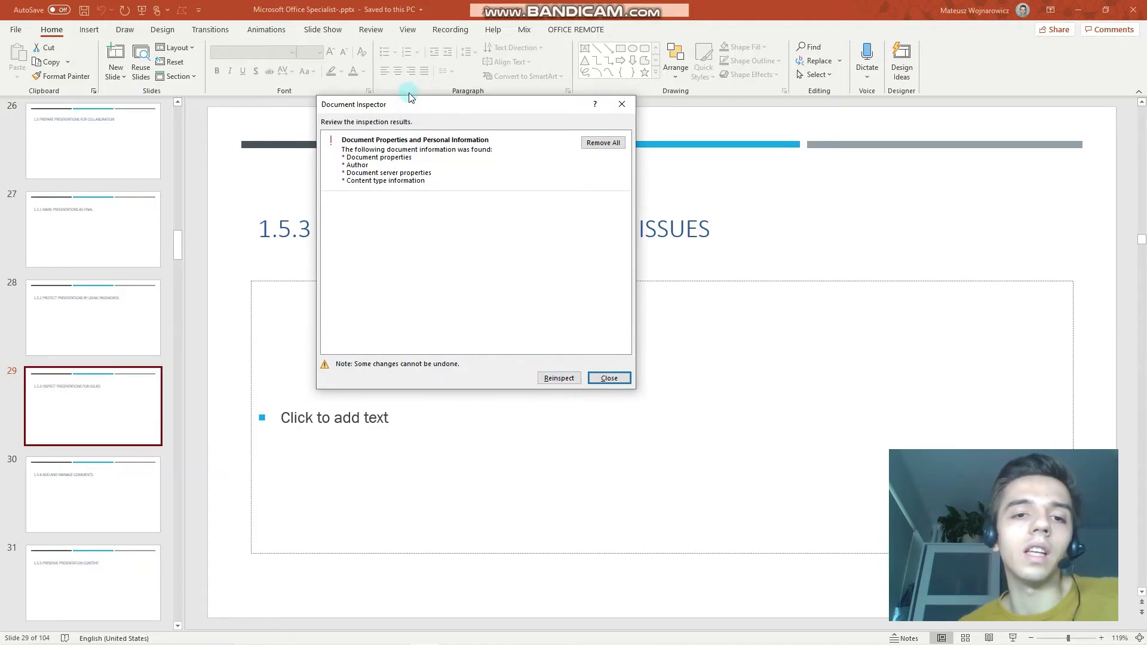
left_click_drag(412, 104, 451, 86)
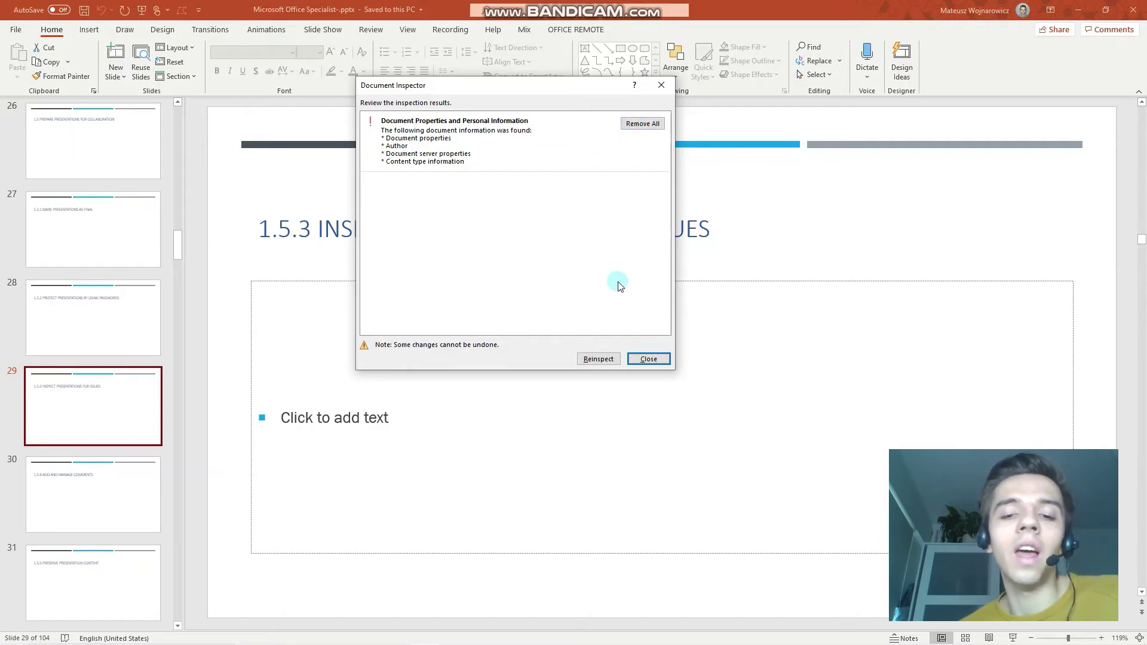
Close the Document Inspector, go to slide 30 and switch to the Review ribbon.
left_click(657, 363)
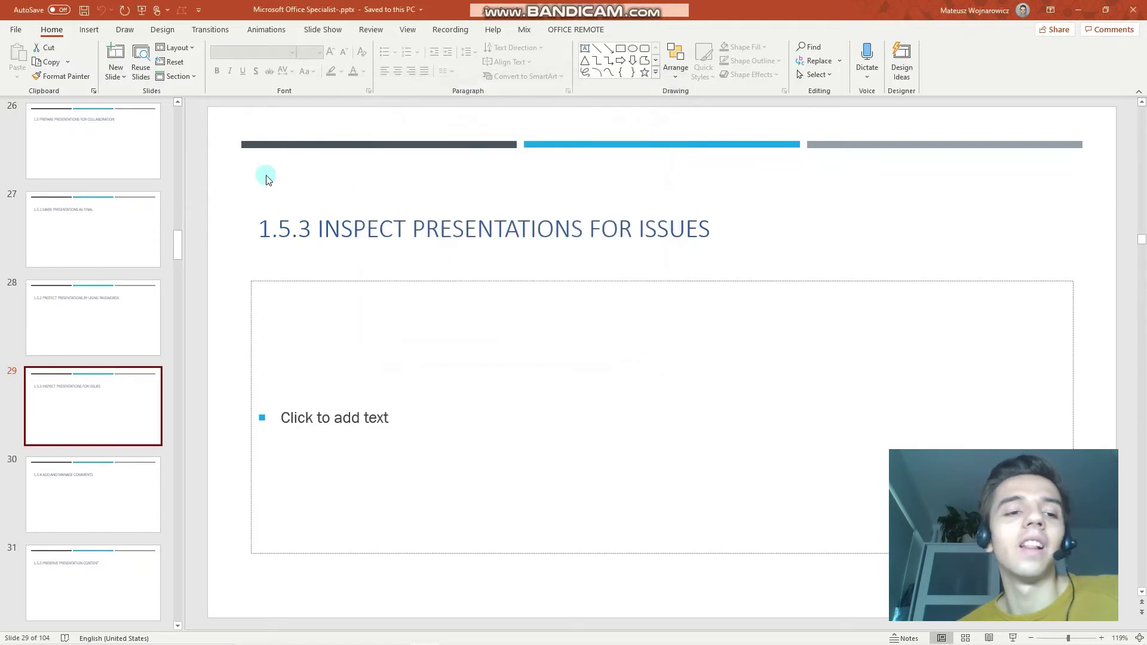
left_click(107, 476)
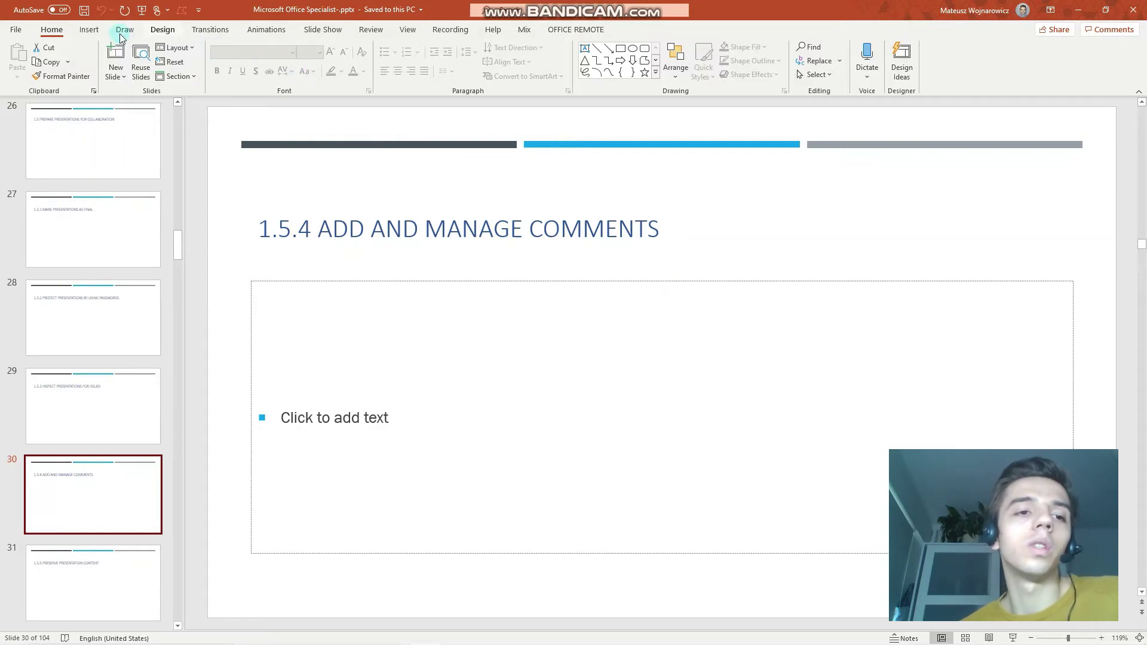
left_click(97, 33)
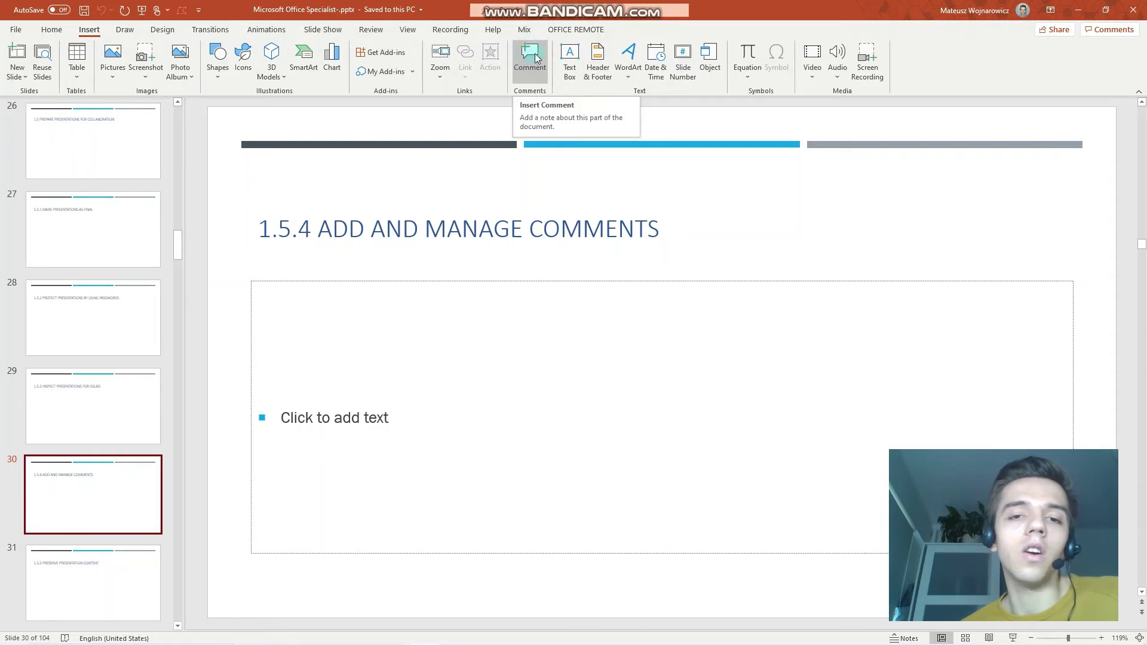
left_click(371, 30)
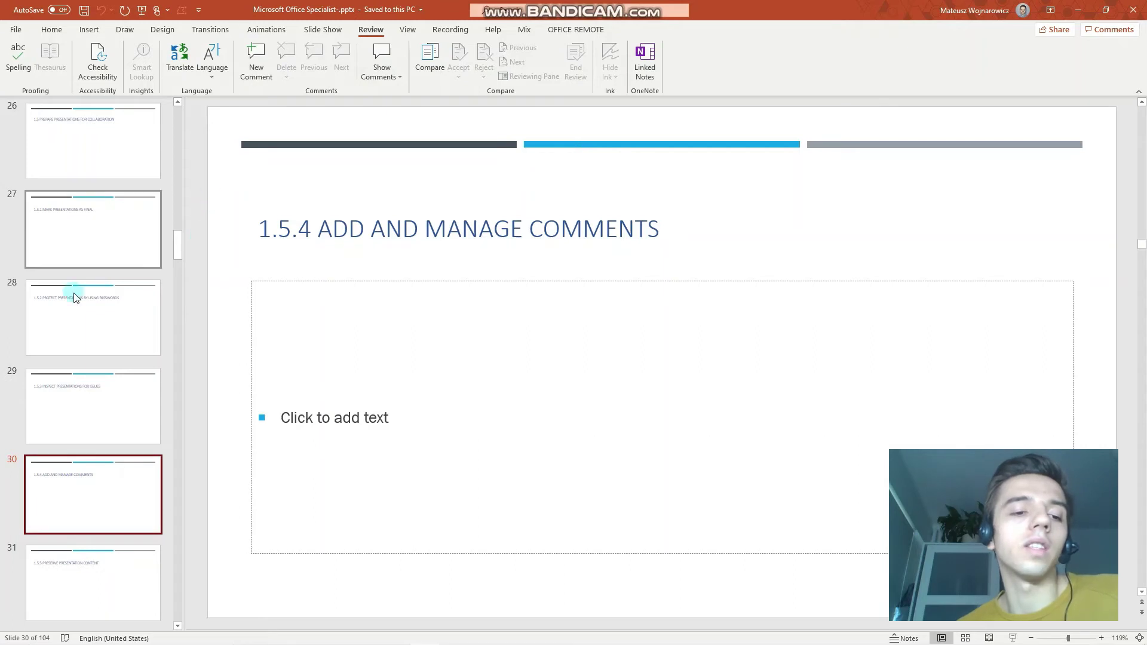
Post 'Slide comment' on slide 30, then 'Title comment' on the selected title placeholder.
left_click(255, 66)
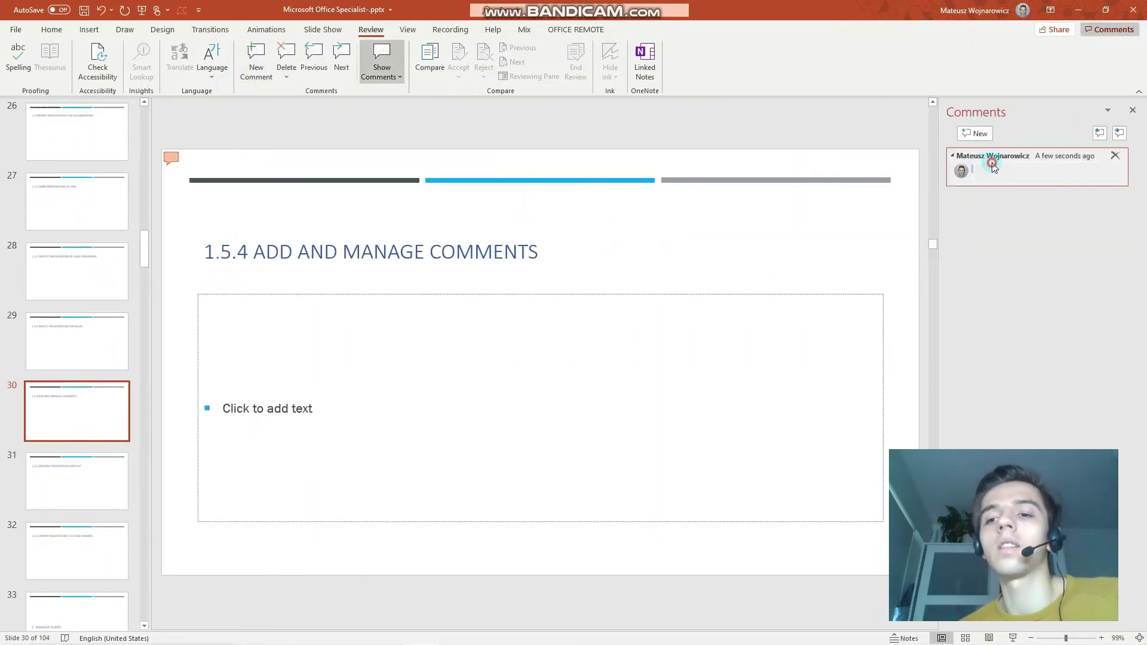
left_click(992, 167)
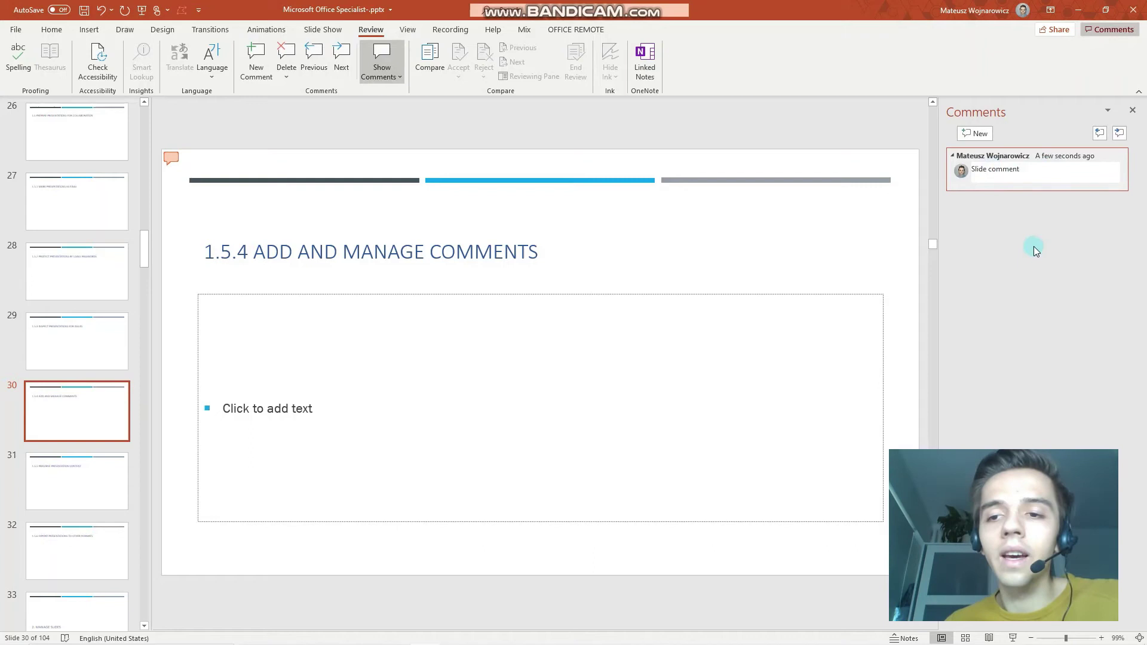
left_click(504, 254)
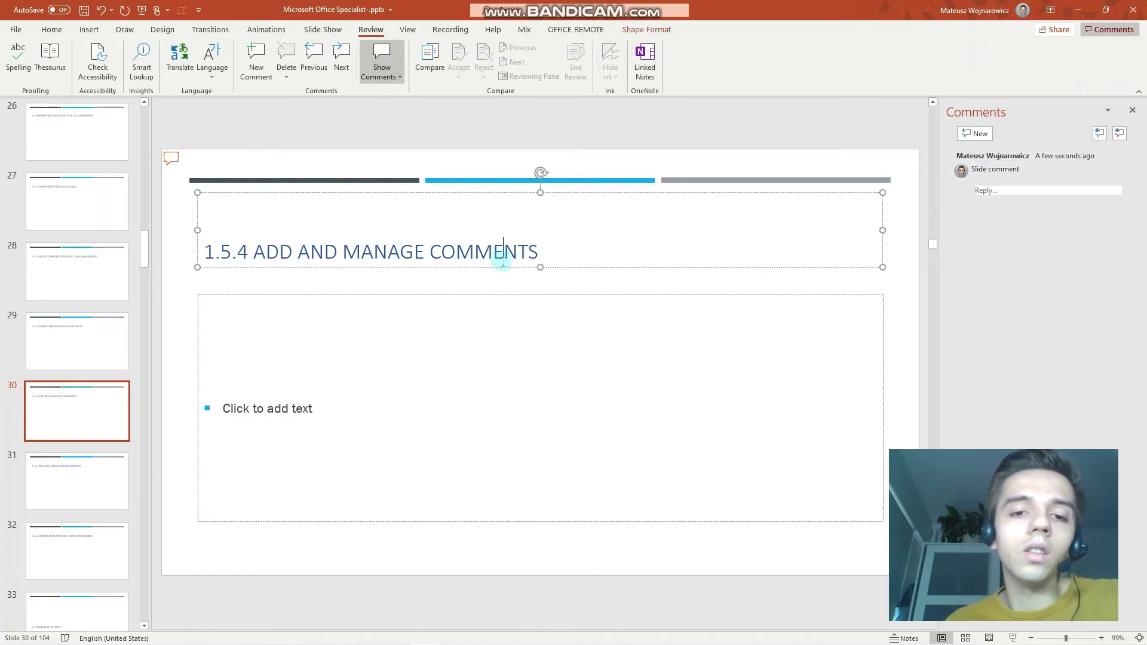
left_click(500, 268)
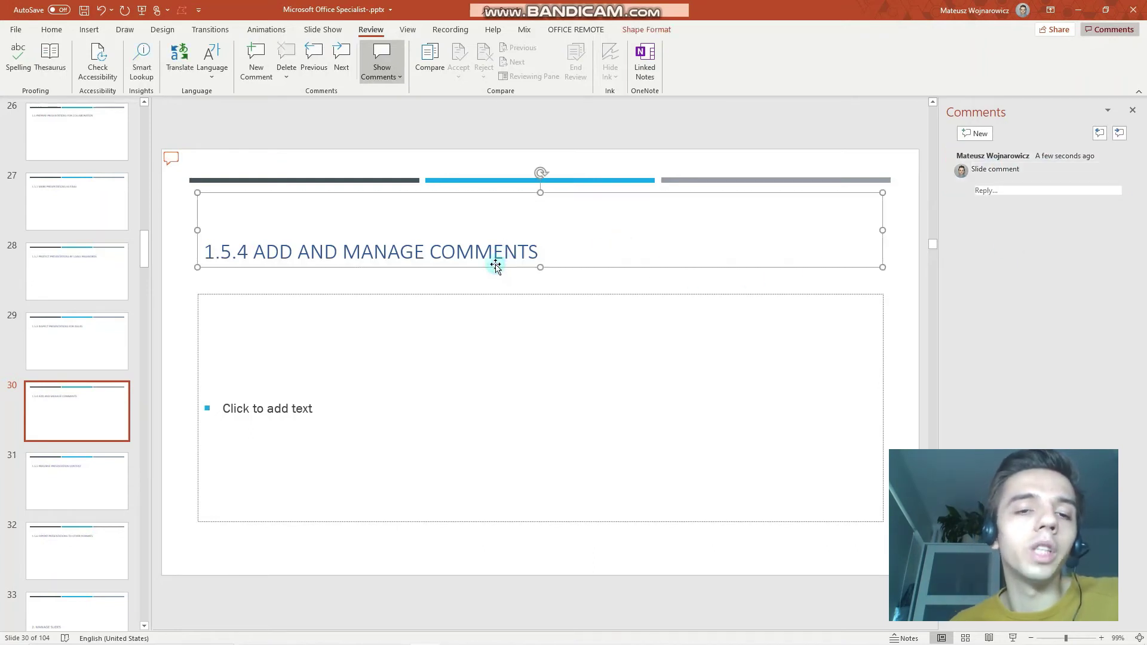
left_click(263, 83)
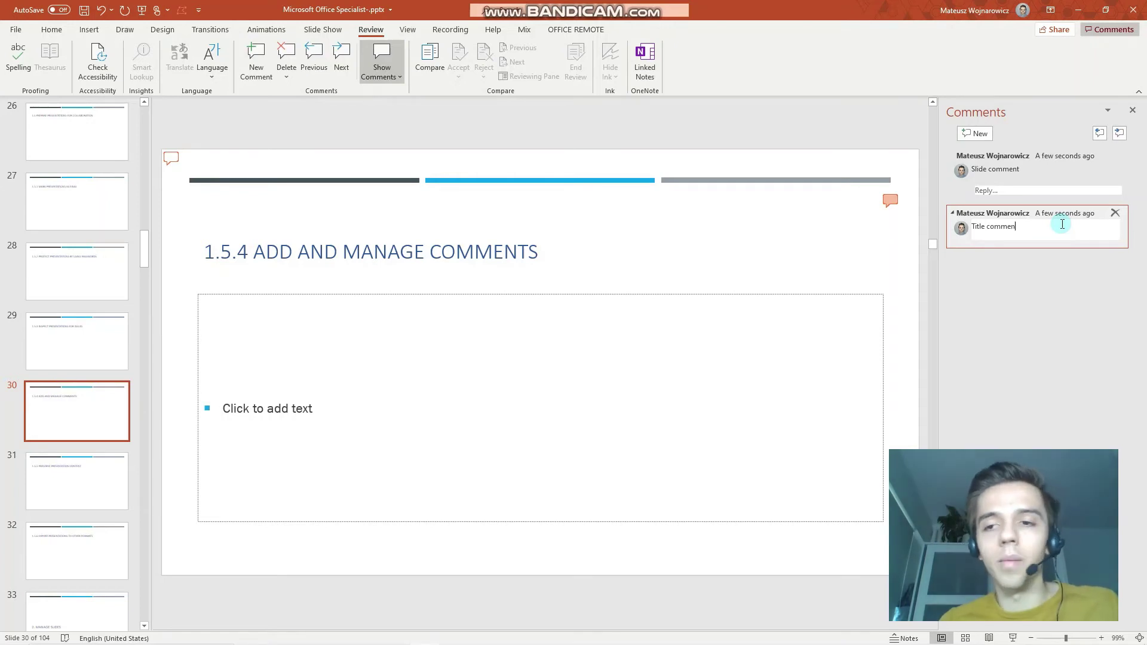
left_click(842, 129)
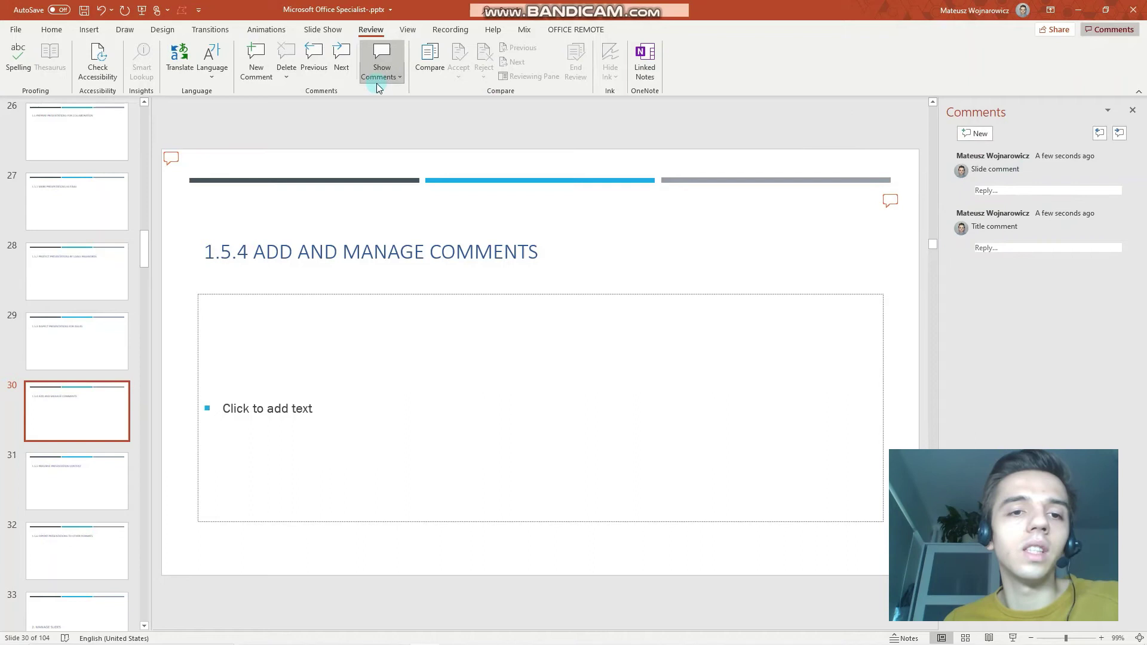
Step through the comments to the Title comment and look at the Delete options.
left_click(334, 68)
left_click(337, 66)
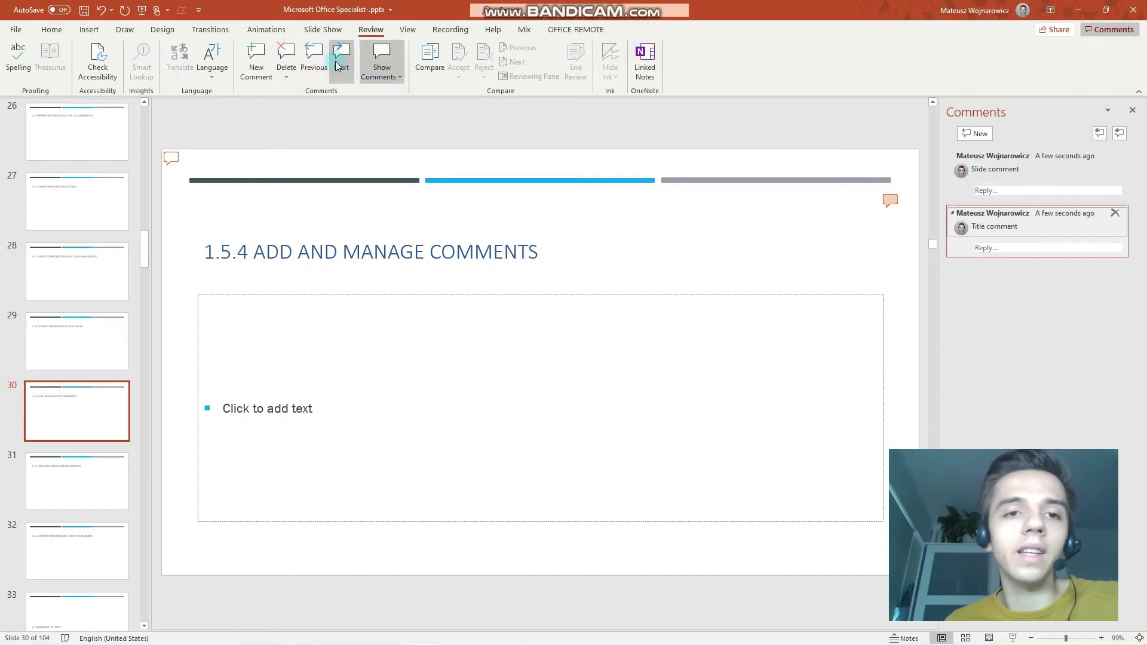
left_click(286, 76)
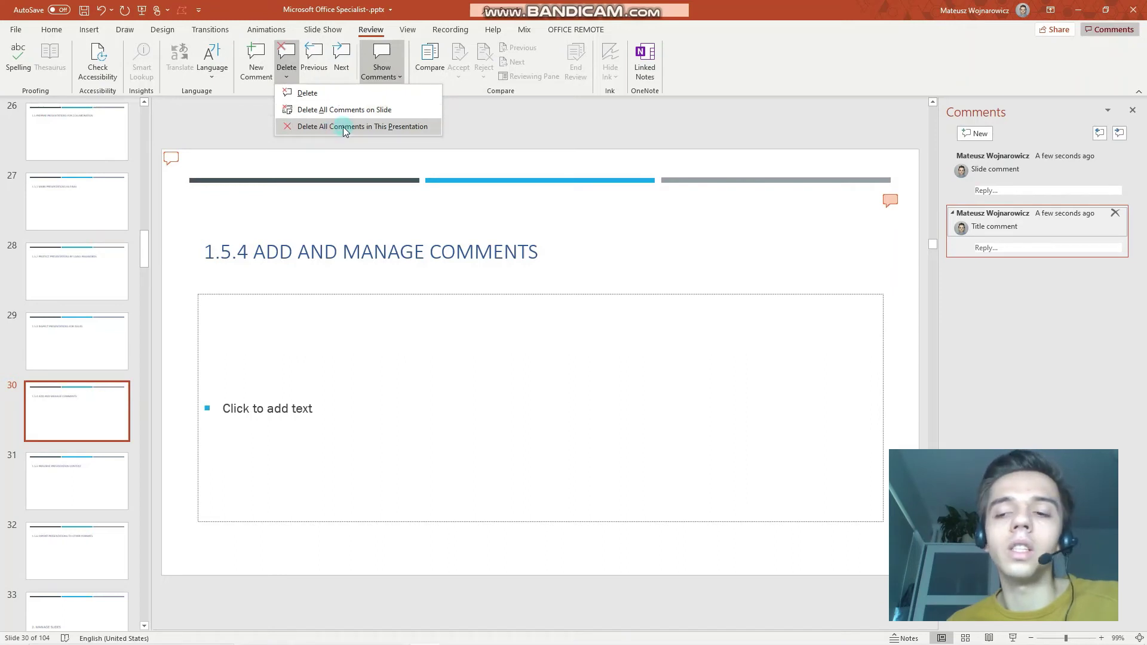
Post the reply 'okay' under the Slide comment thread.
left_click(1043, 190)
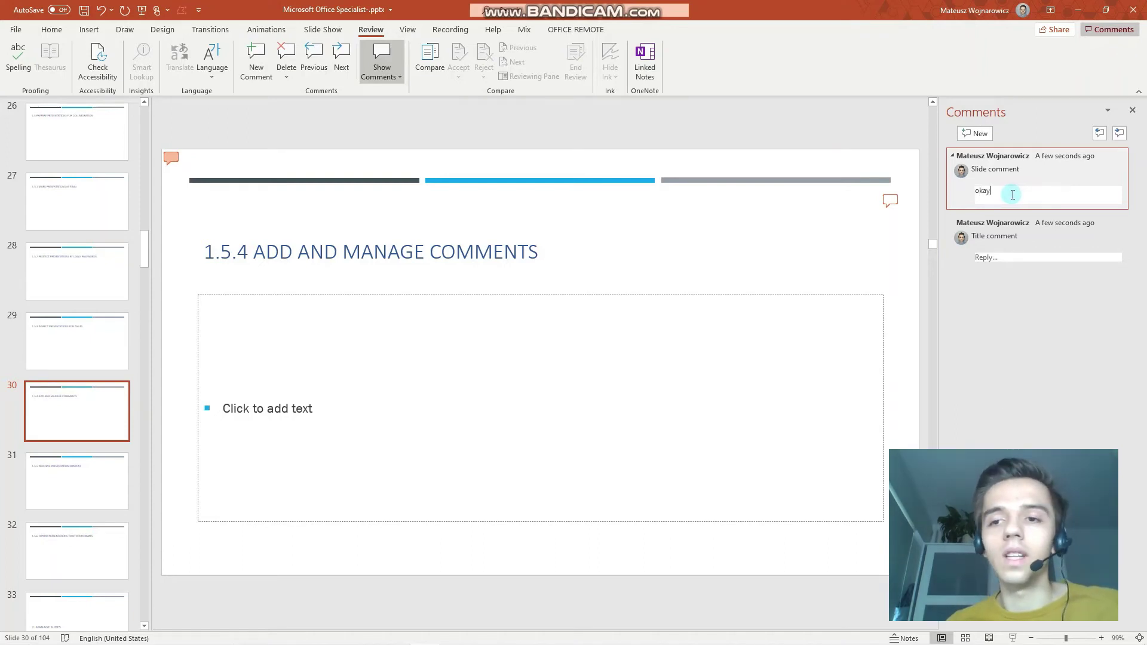
left_click(1000, 234)
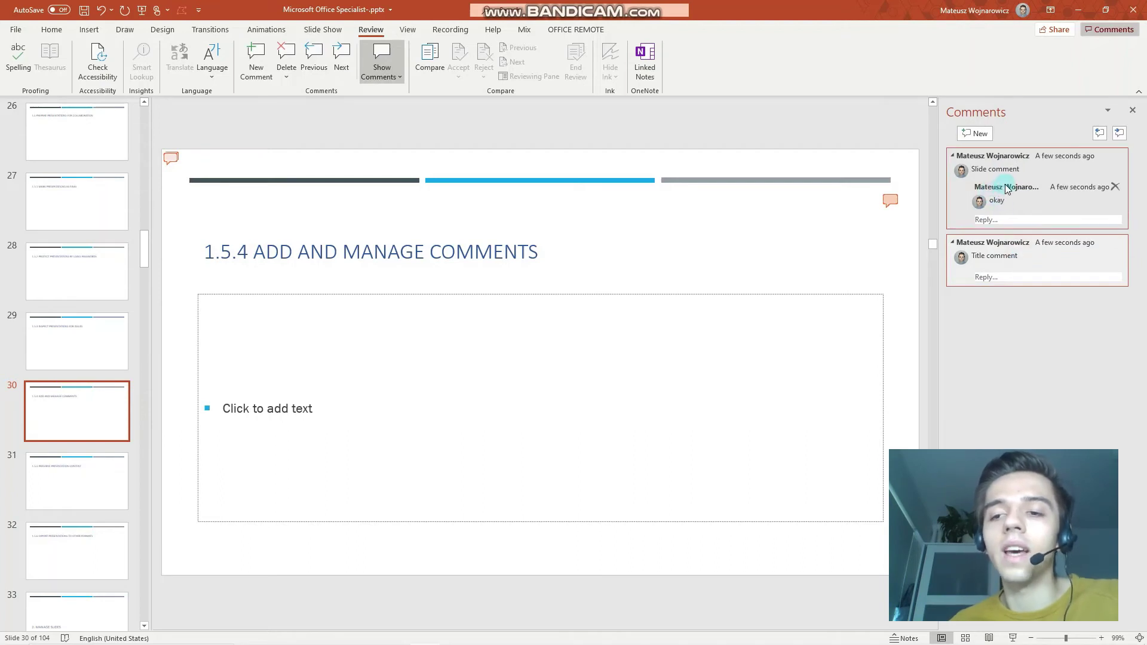
mouse_move(1024, 193)
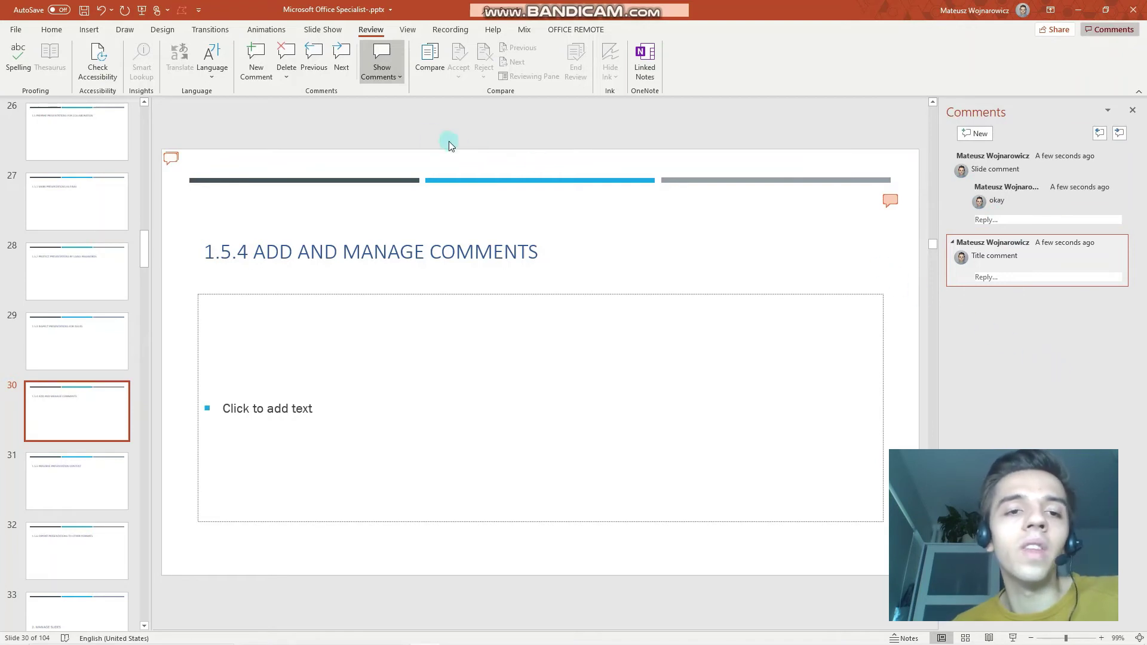
Delete all comments in the presentation and confirm with Yes.
left_click(285, 78)
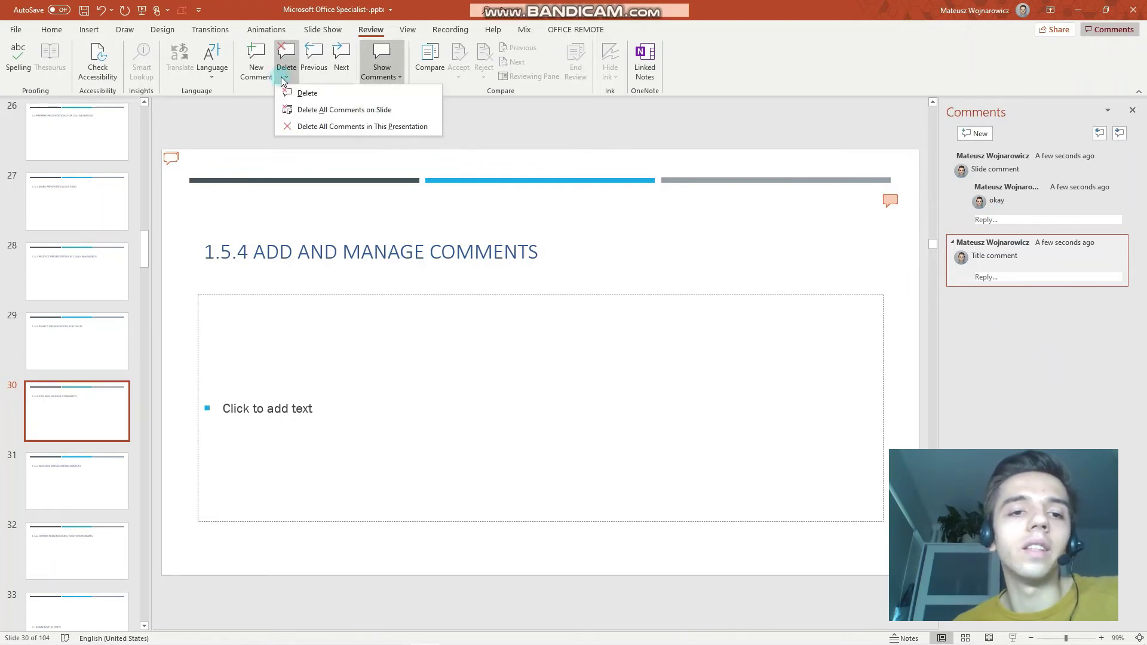
left_click(345, 129)
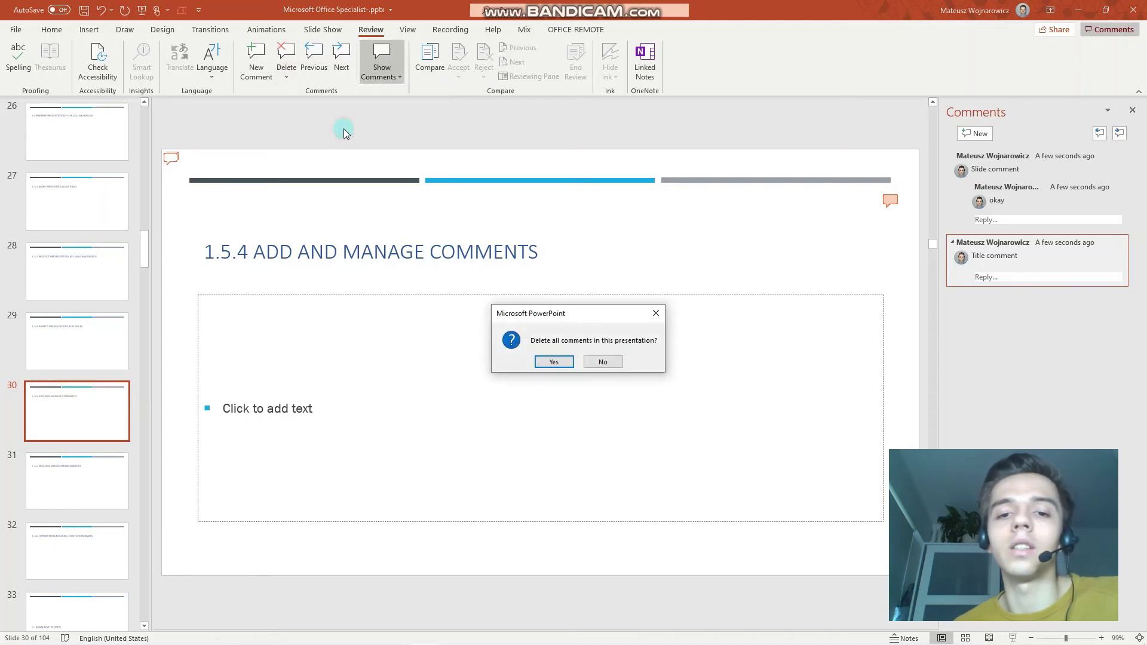
left_click(554, 363)
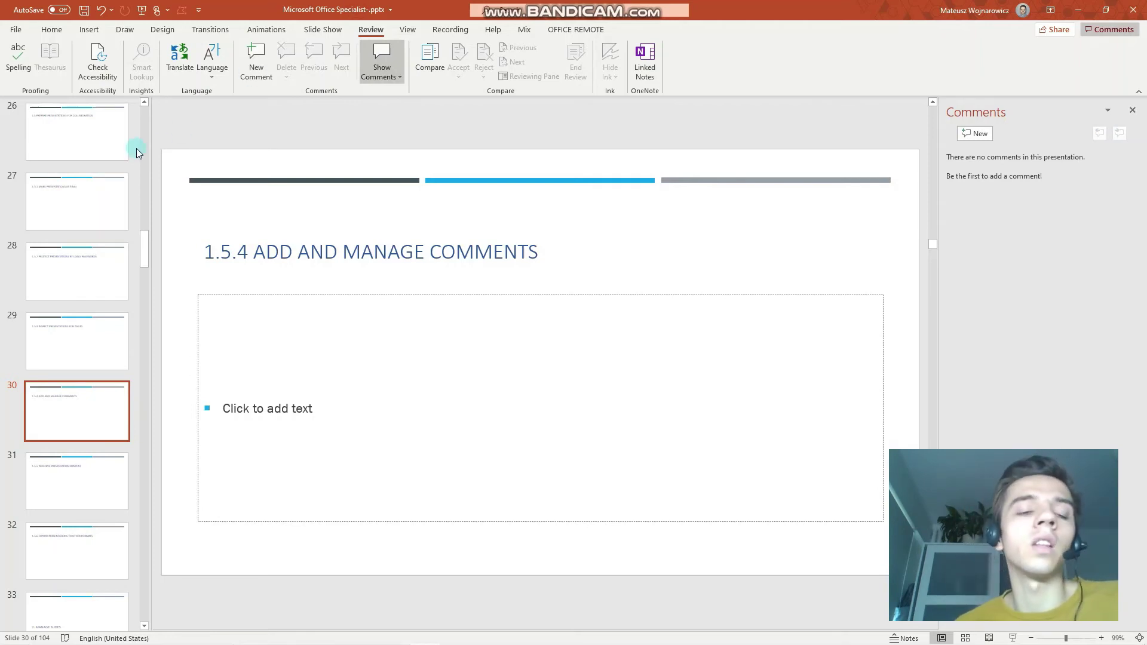
Select the forest video on slide 3 and hide the comments pane.
scroll(145, 116, "up", 10)
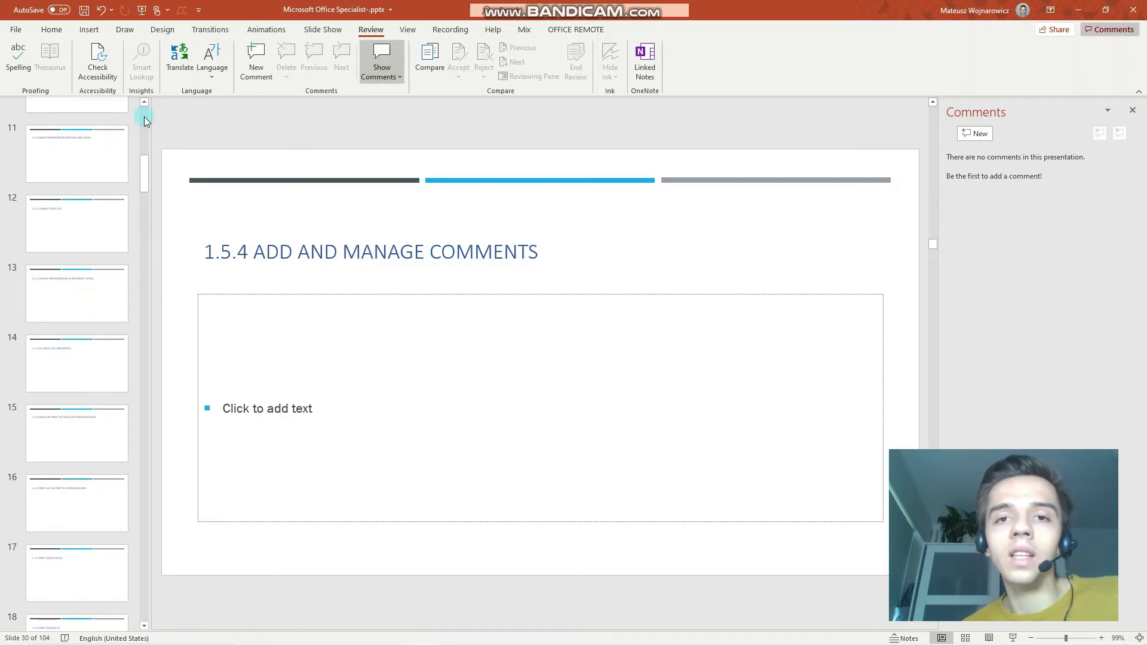
scroll(145, 116, "up", 7)
scroll(147, 115, "up", 1)
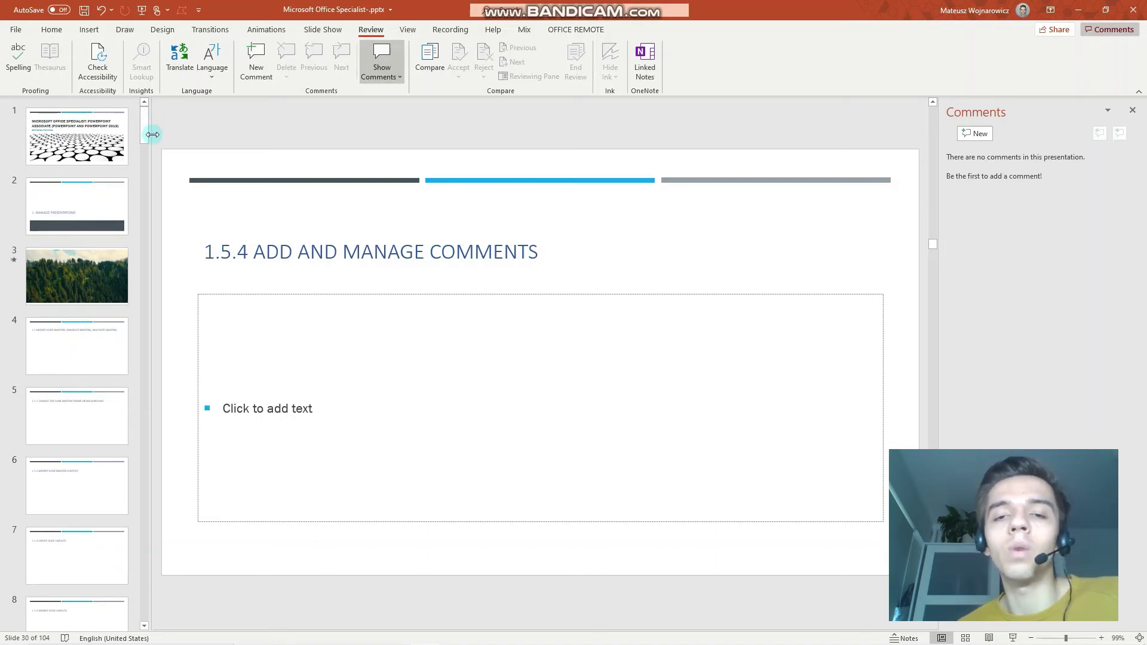
left_click(109, 281)
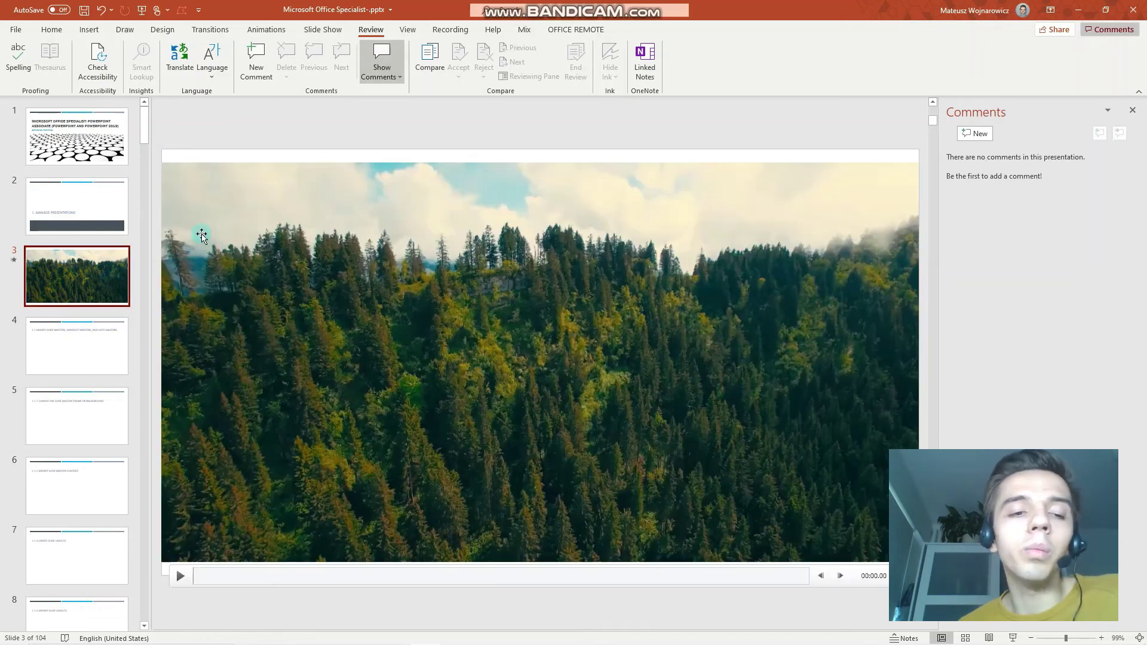
left_click(202, 236)
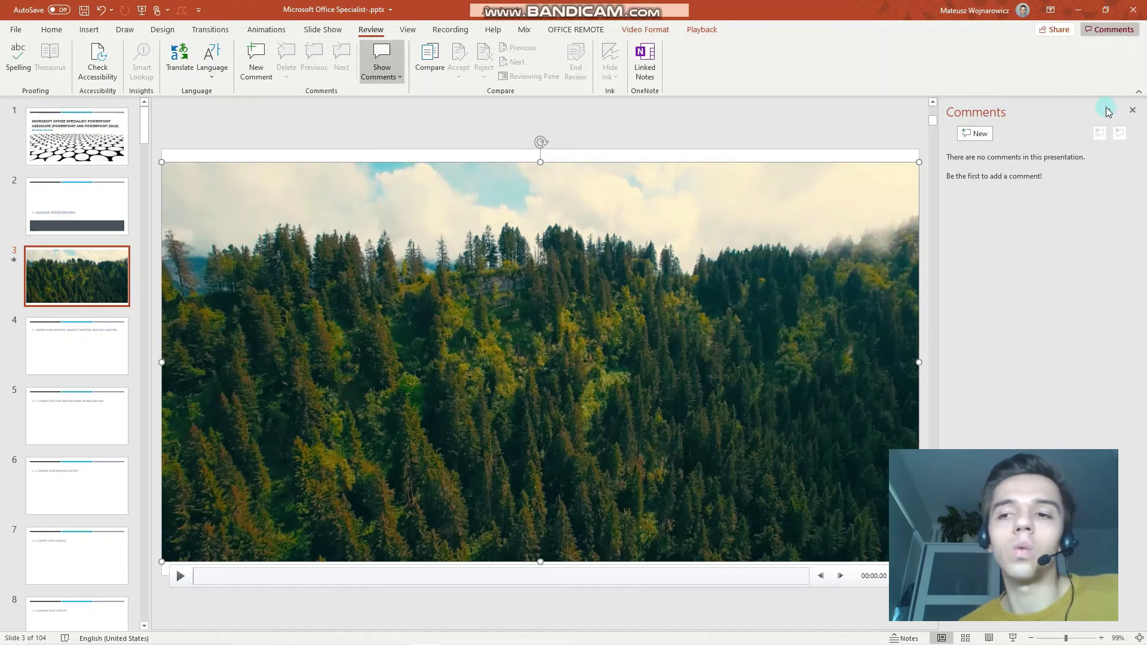
left_click(1132, 110)
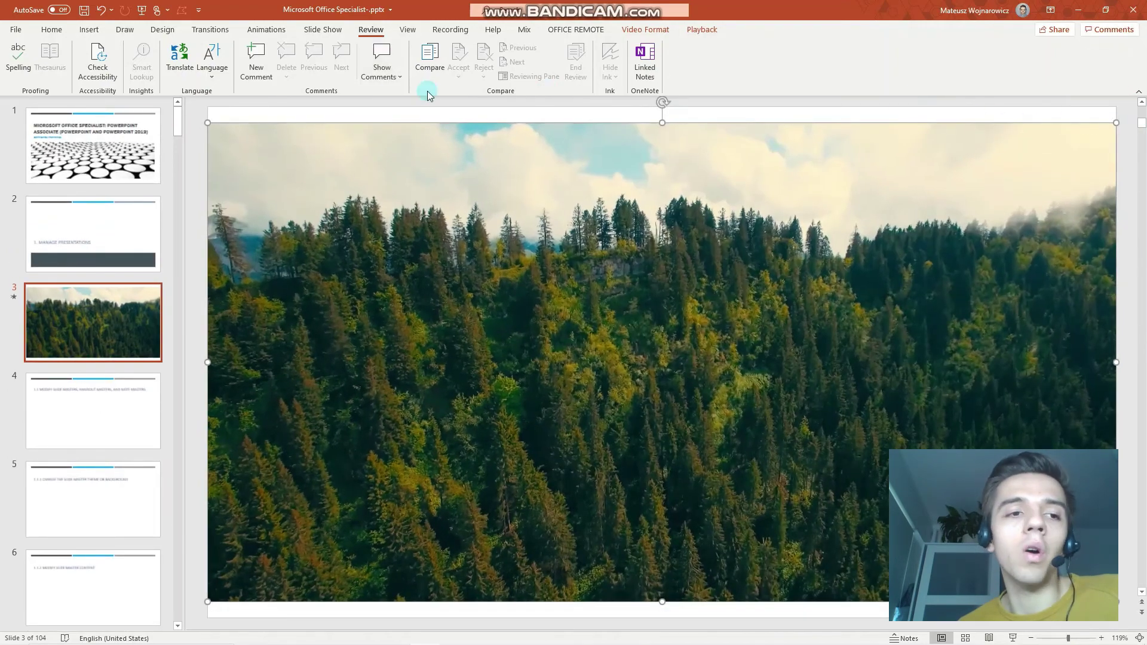
On the File Info page, show the Compress Media quality choices: 1080p, 720p and 480p.
left_click(15, 30)
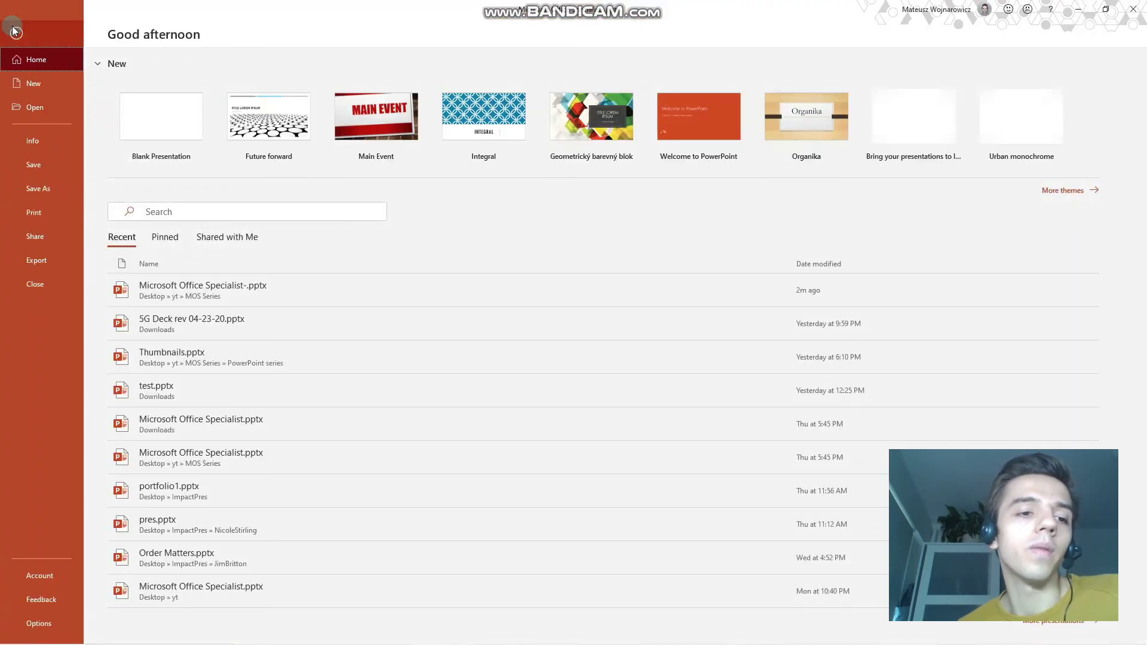
left_click(42, 135)
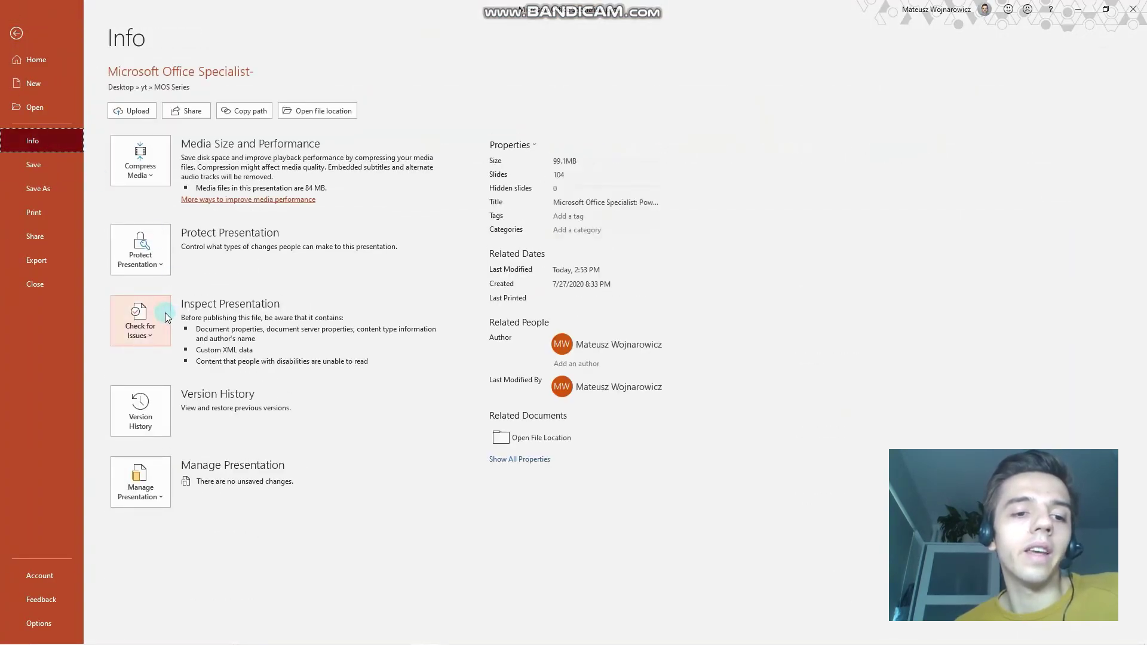
left_click(148, 173)
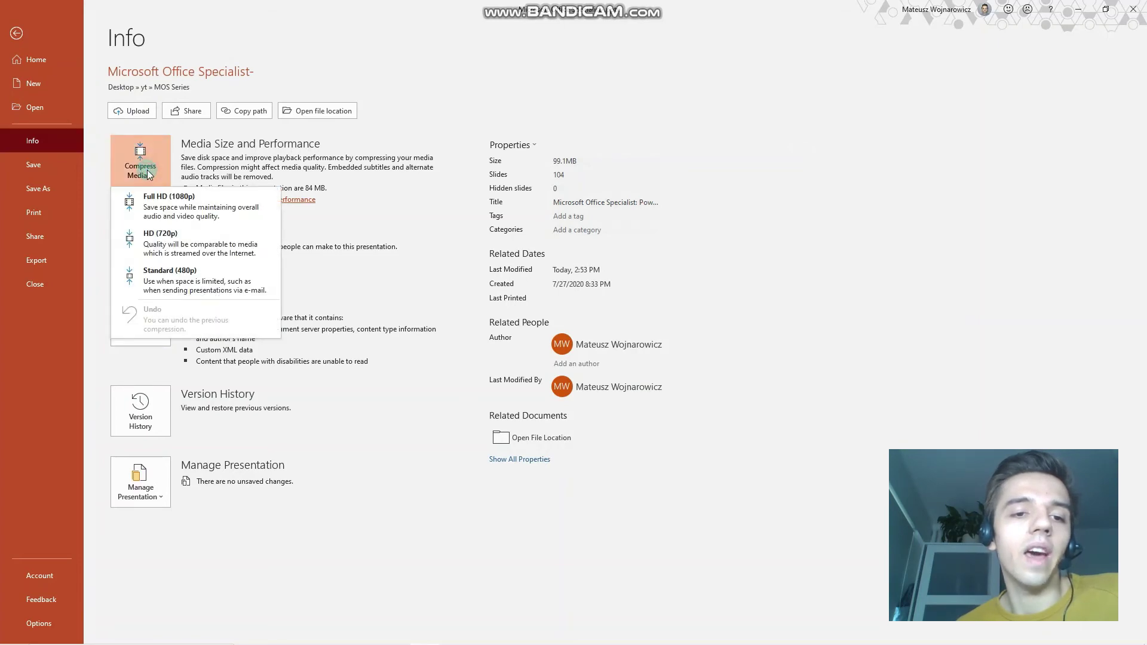
left_click(148, 174)
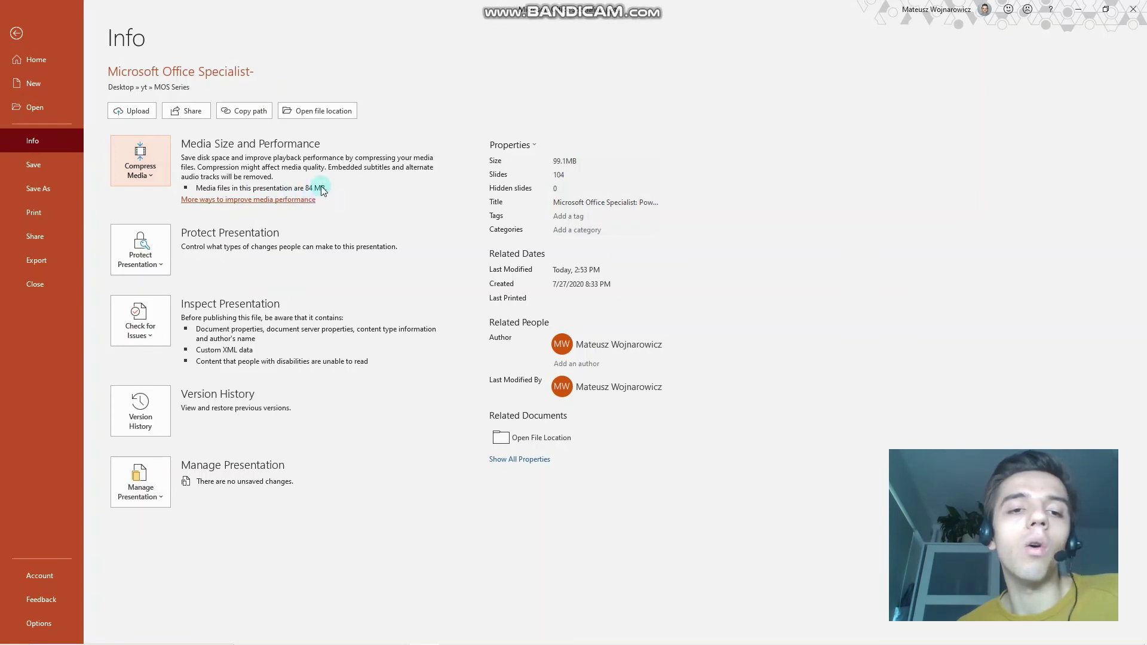
left_click(153, 175)
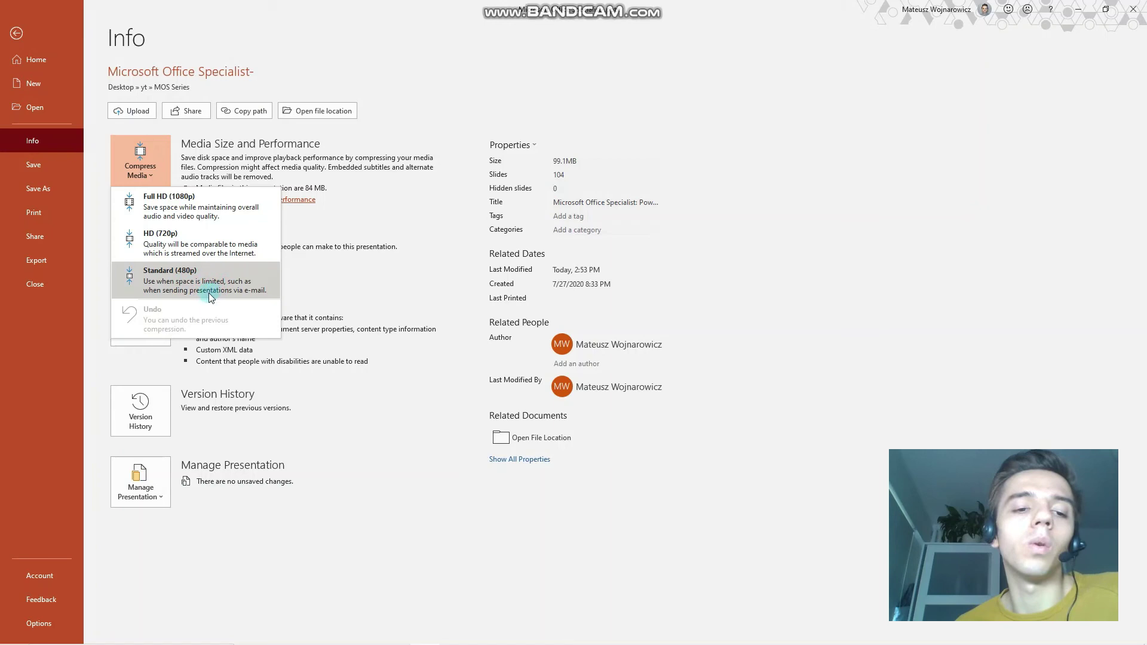
Compress the media to Standard (480p), down to 9.9 MB, then go to Export.
left_click(173, 287)
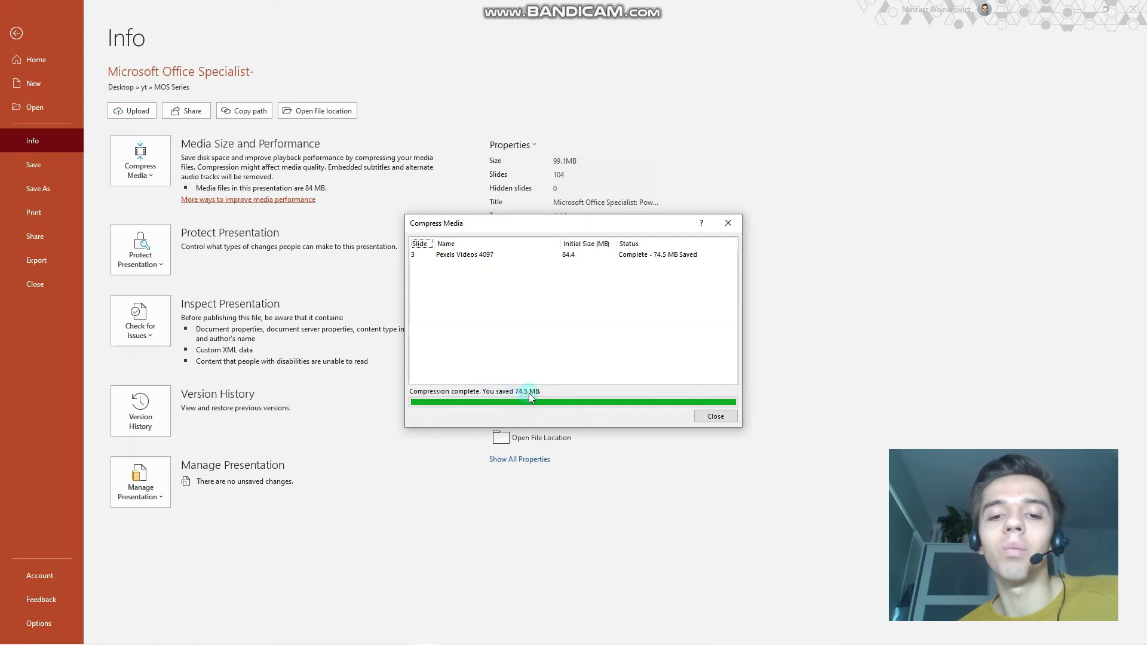
left_click(711, 416)
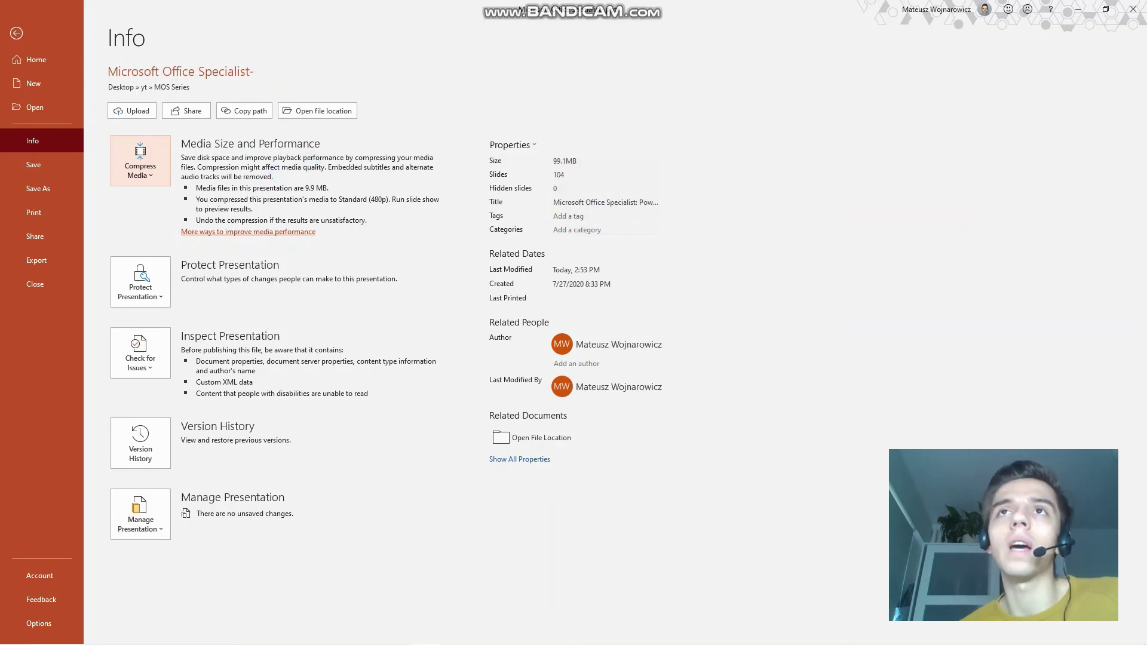
left_click(124, 224)
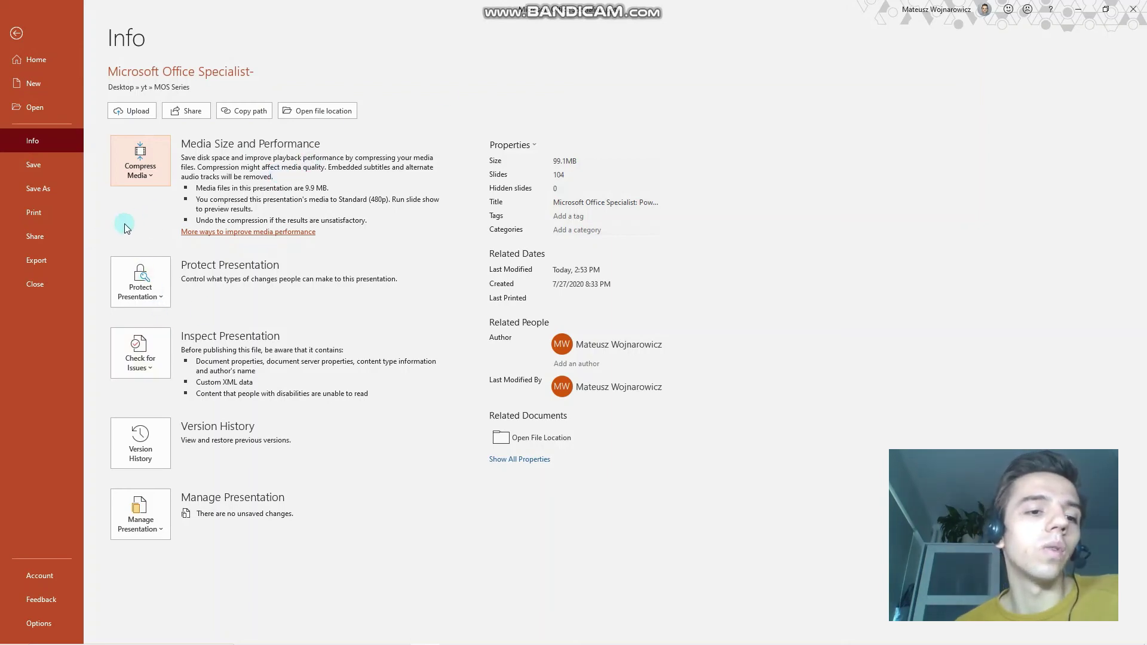
left_click(44, 256)
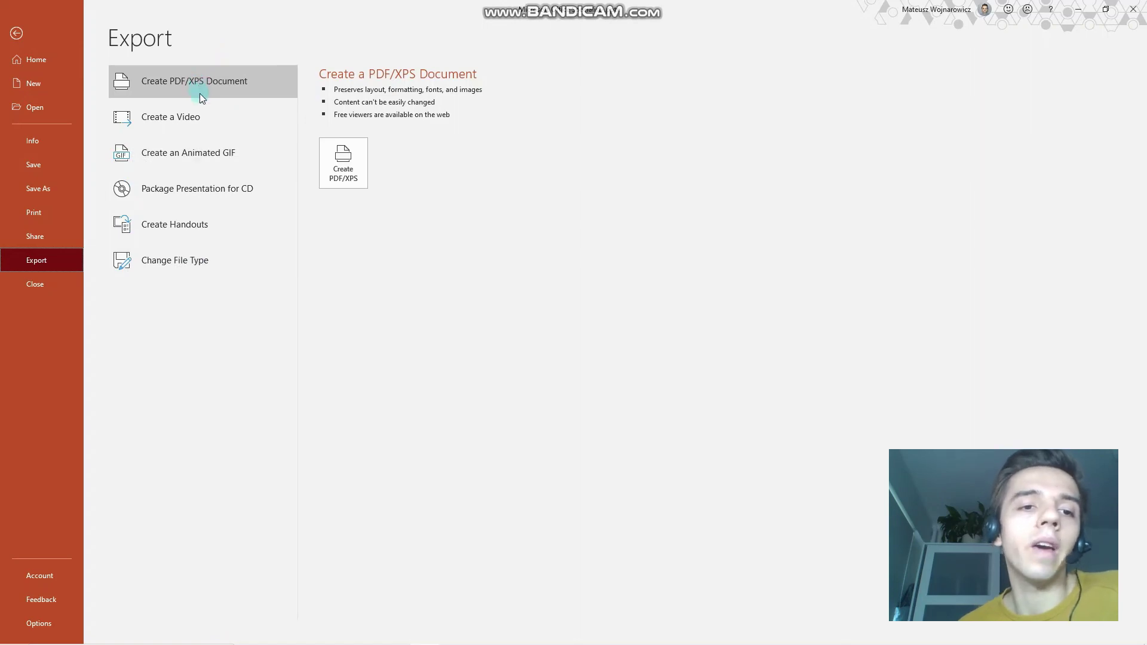
Preview the Video, Animated GIF, Package for CD, Handouts and Change File Type export options.
left_click(206, 113)
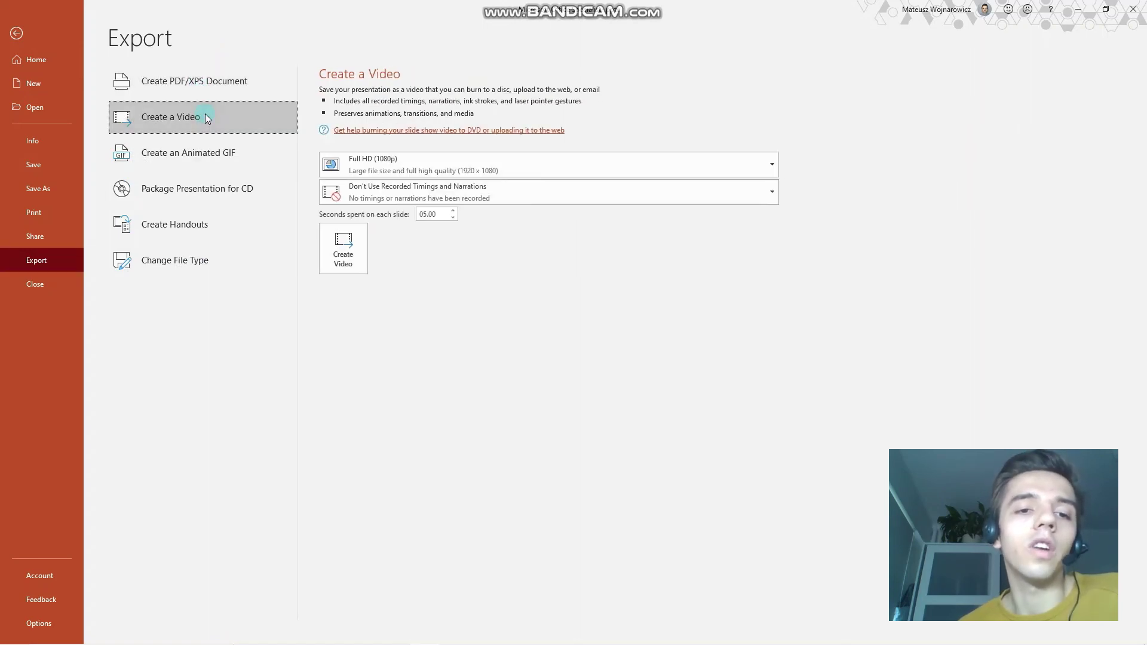
left_click(214, 144)
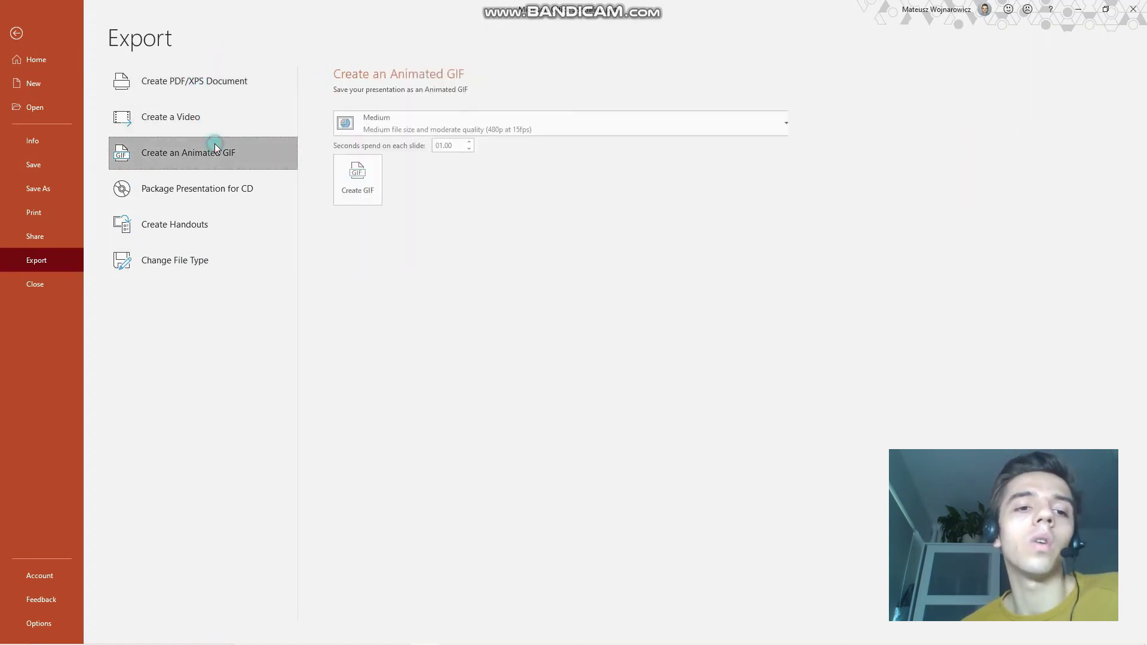
left_click(225, 189)
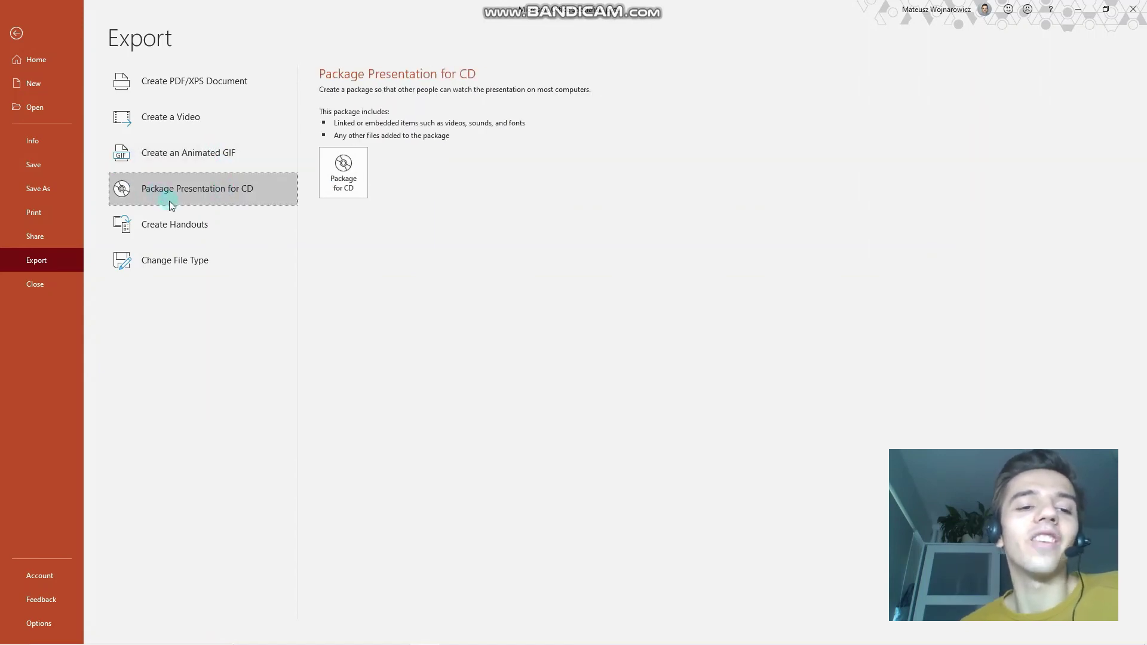
left_click(207, 223)
left_click(213, 253)
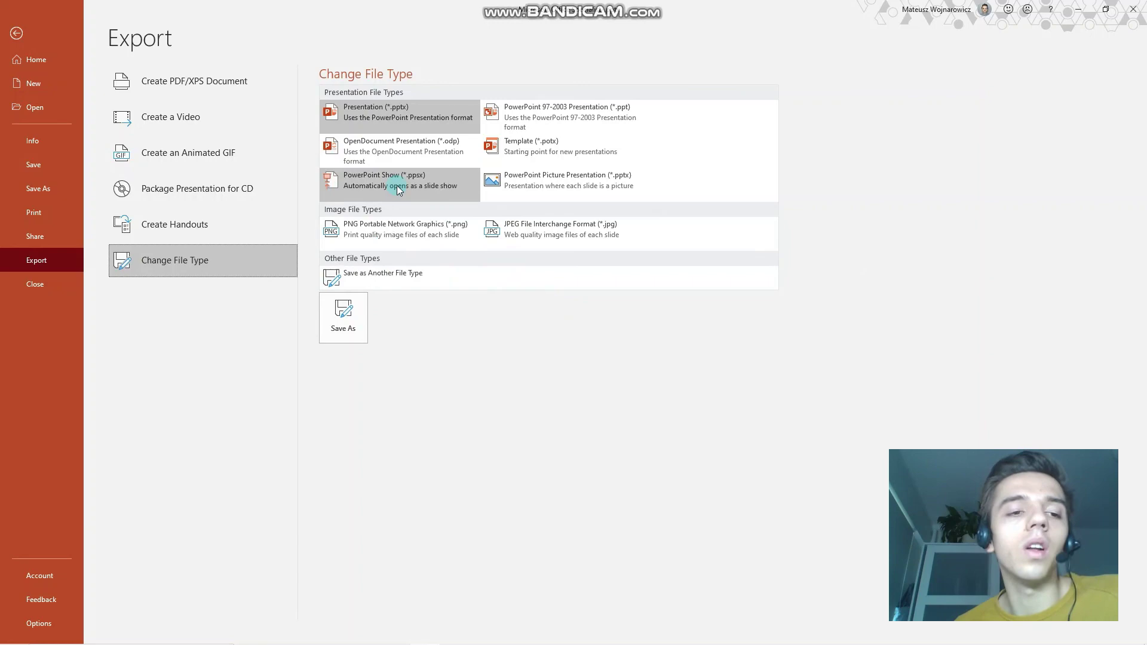
Browse the Save As file-type list, keep .pptx, and cancel without saving.
left_click(357, 316)
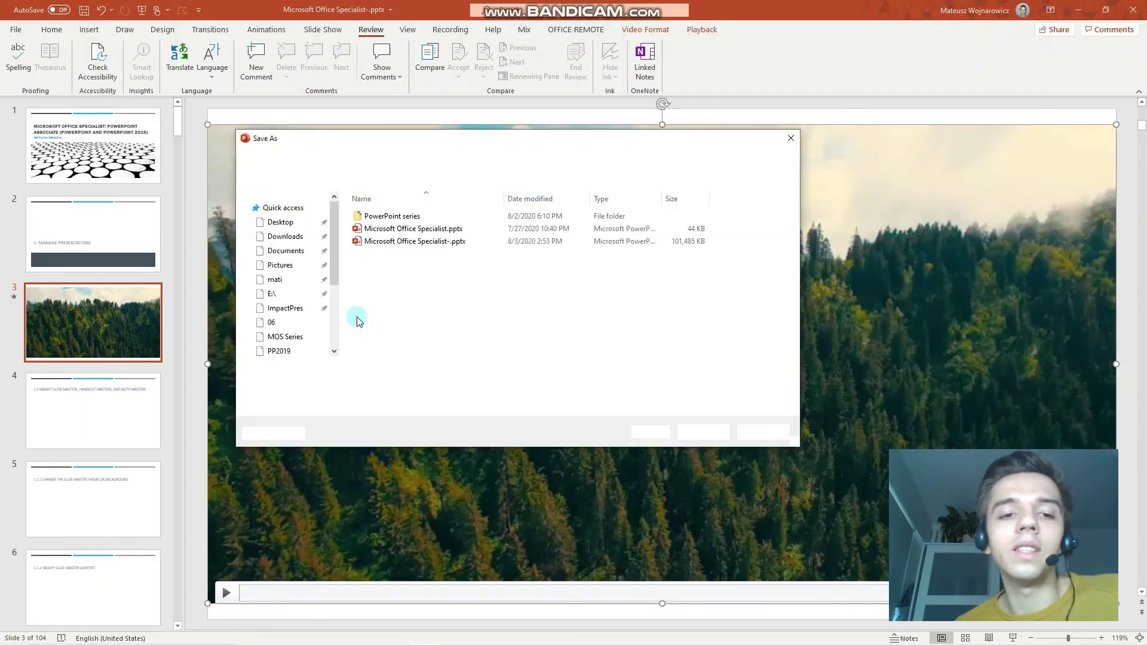
left_click(507, 385)
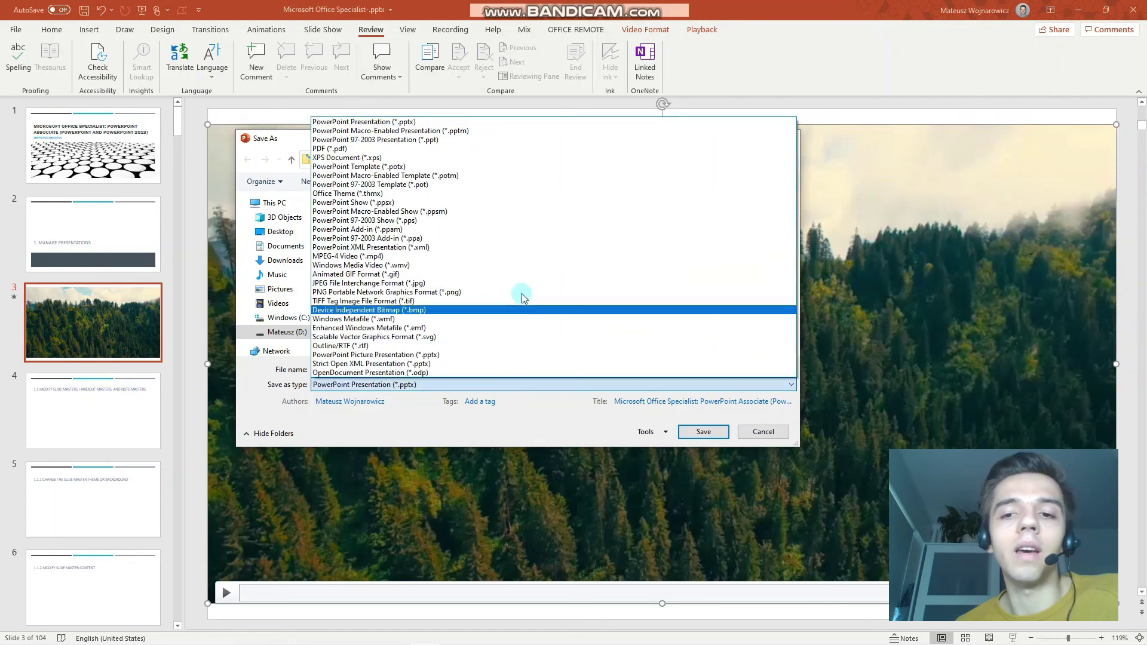
left_click(763, 434)
left_click(763, 432)
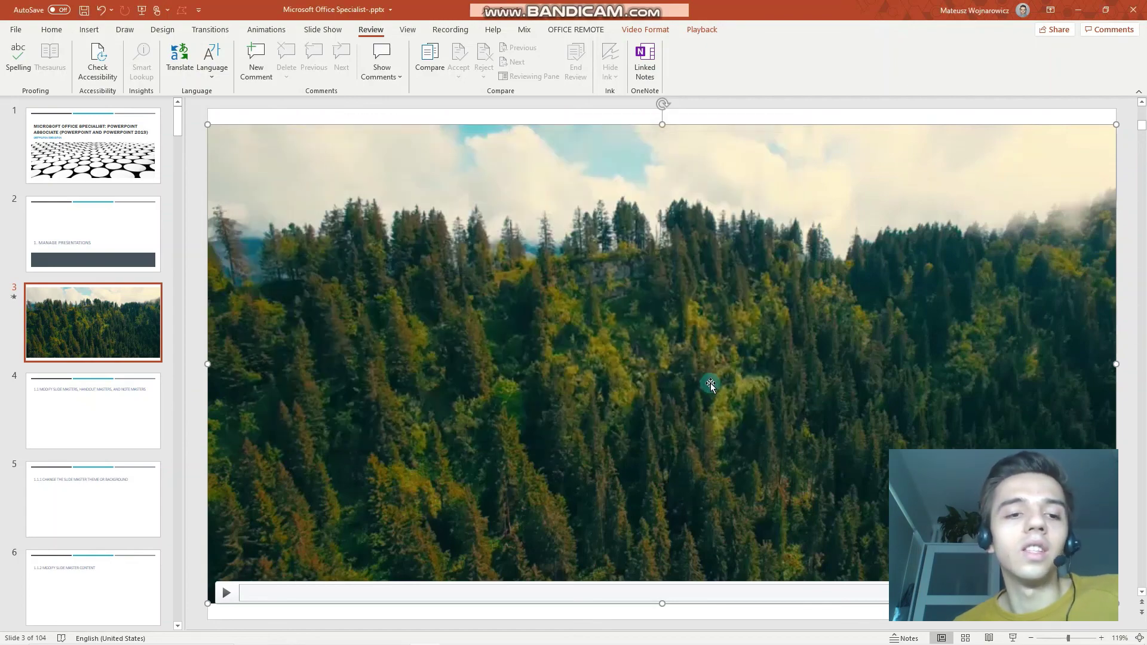
left_click(106, 134)
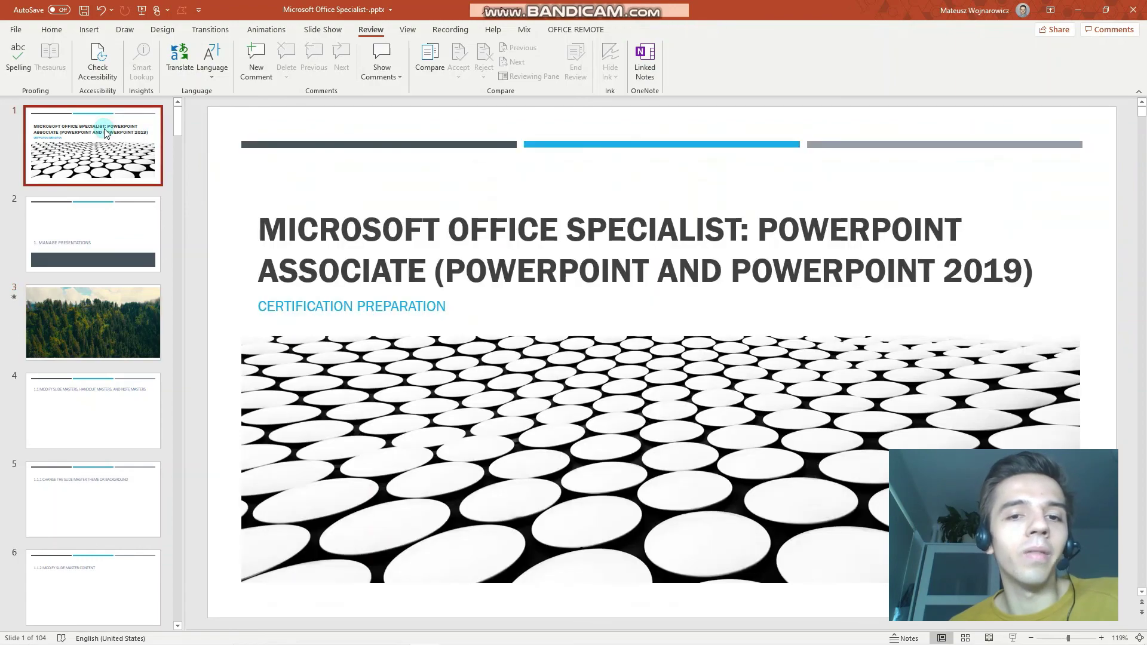